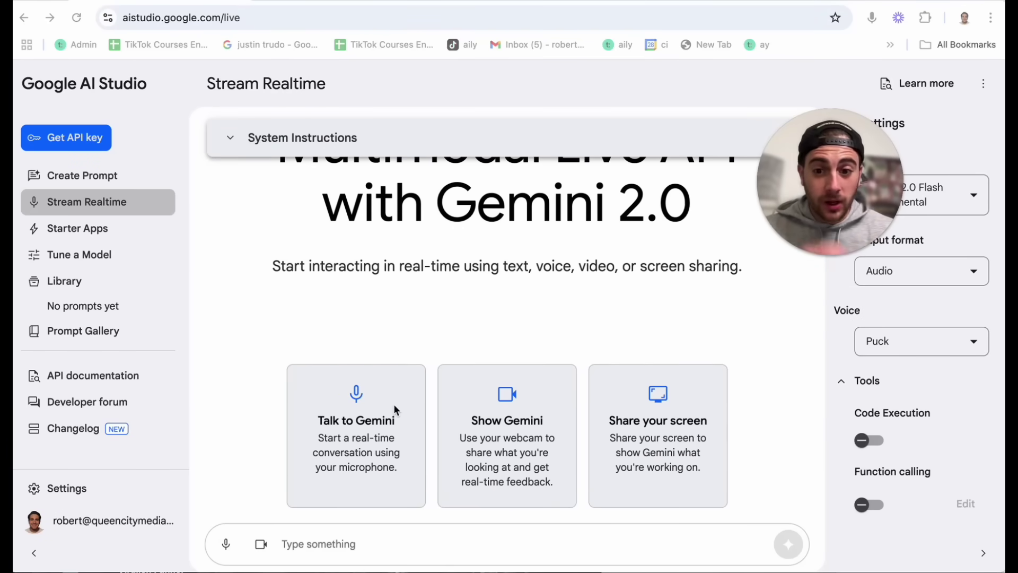
Step: Start a live Gemini session sharing the entire screen, then bring up the TikTok Courses Enrollment spreadsheet
click(371, 443)
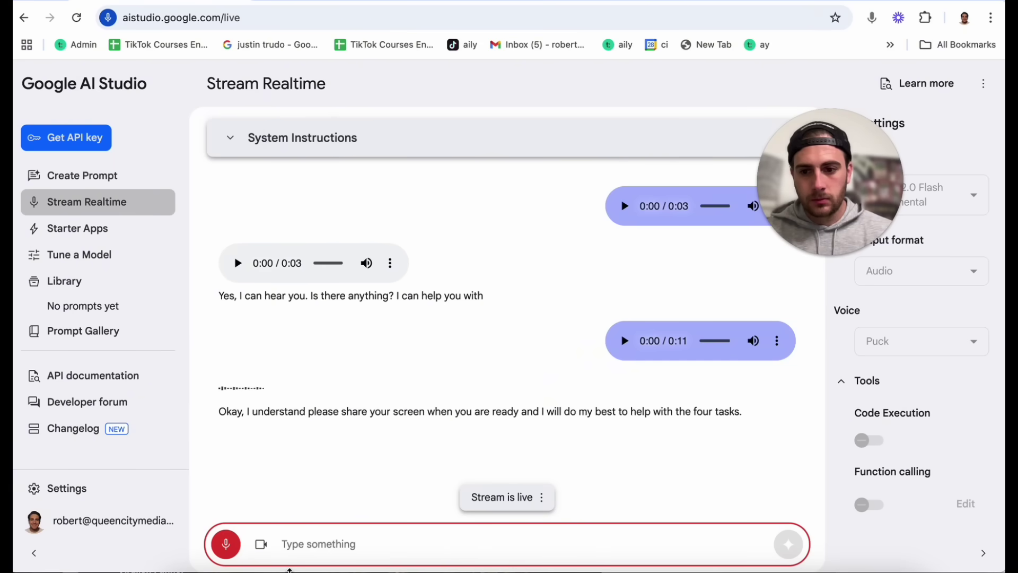
click(260, 547)
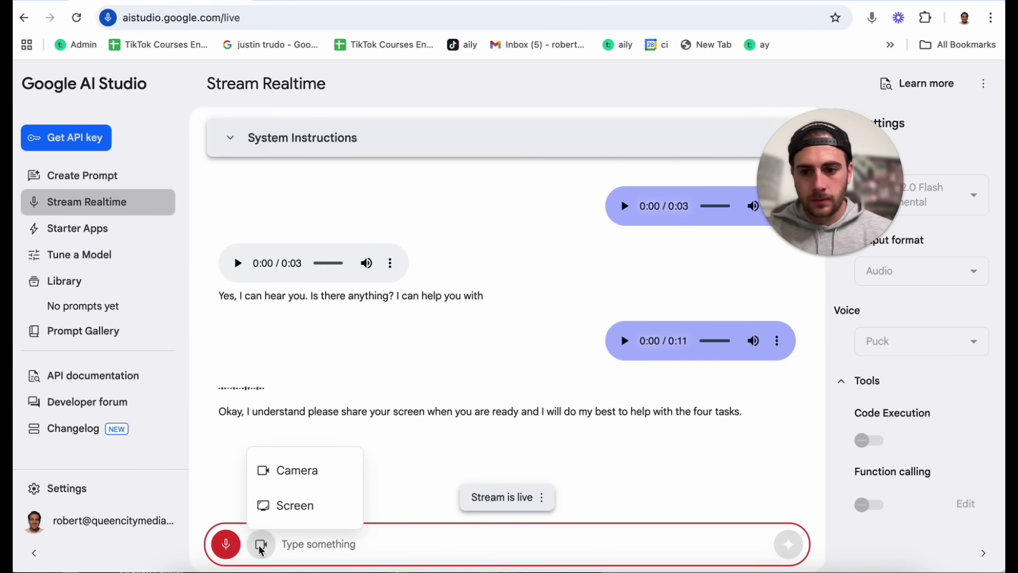
click(295, 504)
click(484, 205)
click(690, 415)
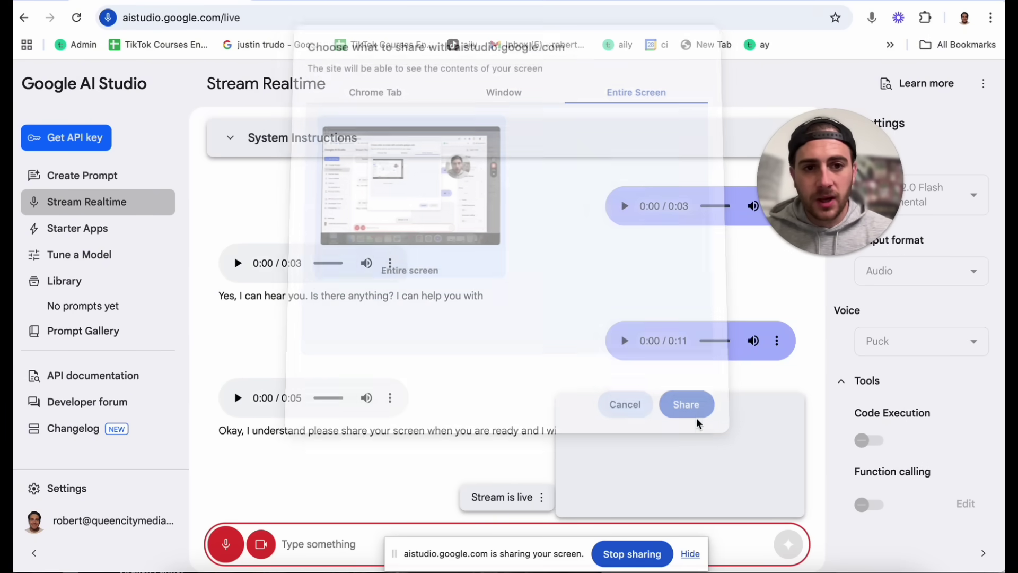
key(ctrl+Tab)
drag(847, 174, 922, 153)
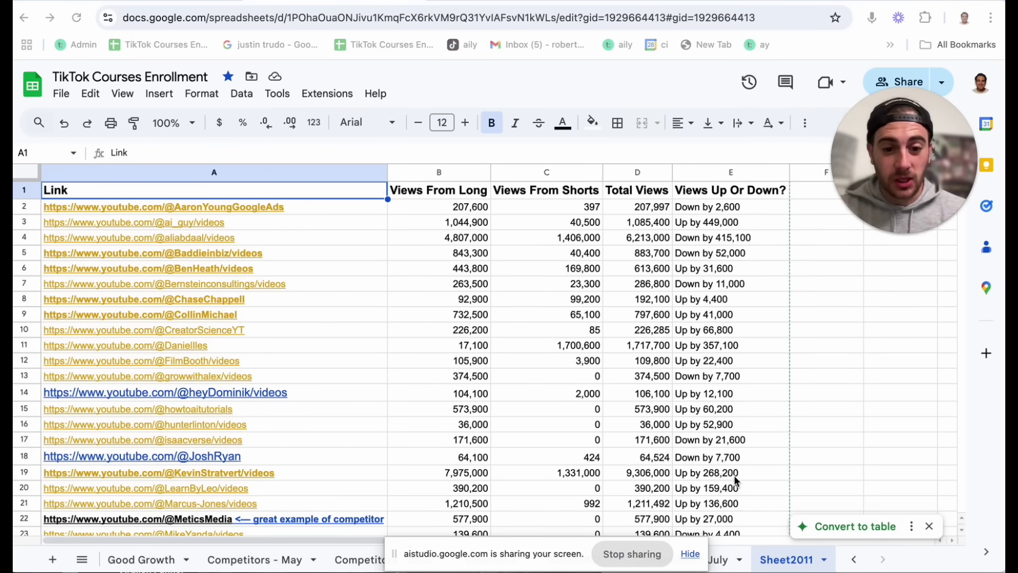
Step: Hide the sharing notice, clear rows after 18, and inspect Total Views in D4 and E3
click(690, 554)
click(690, 554)
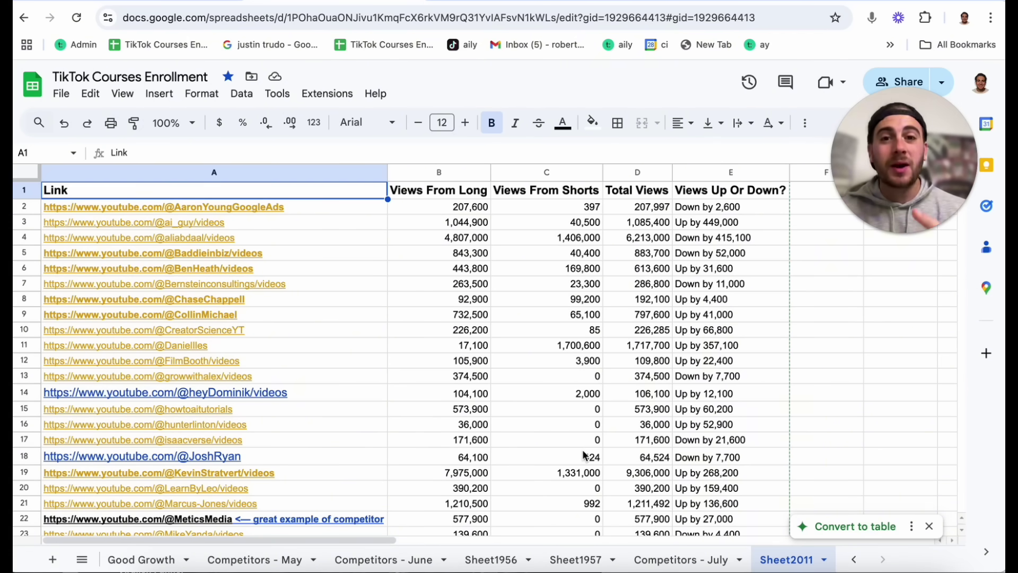
key(ctrl+z)
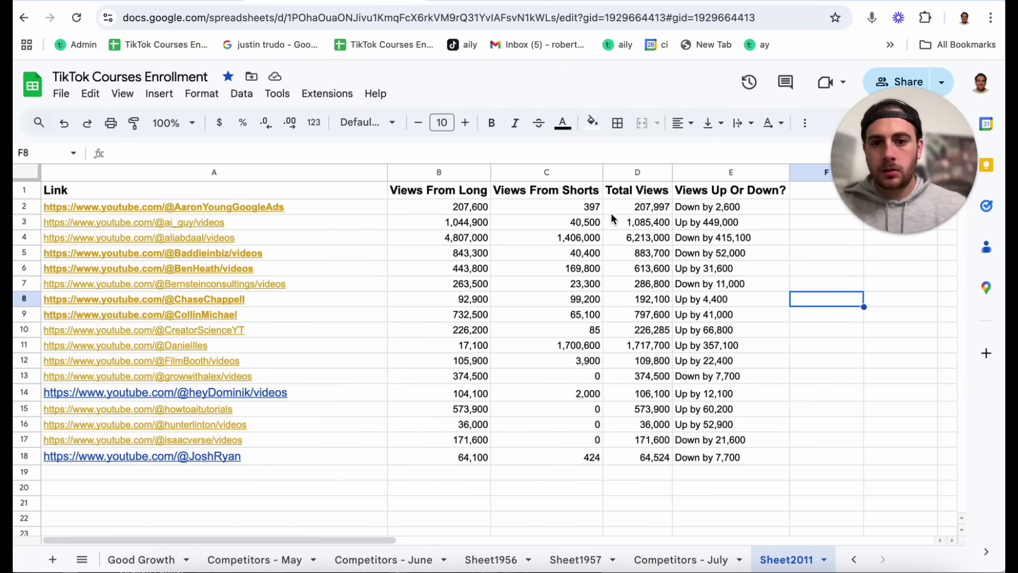
click(641, 240)
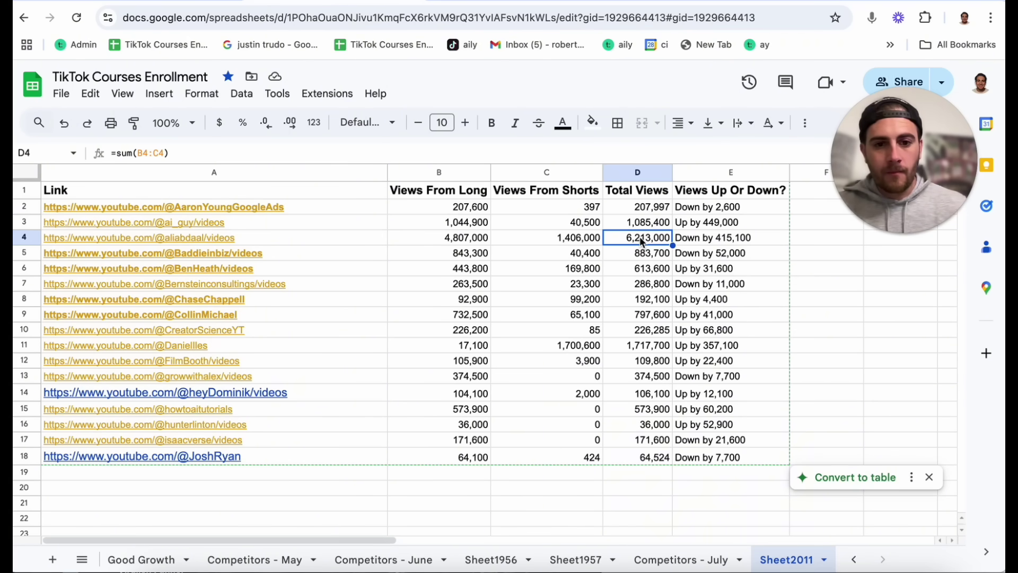
click(723, 224)
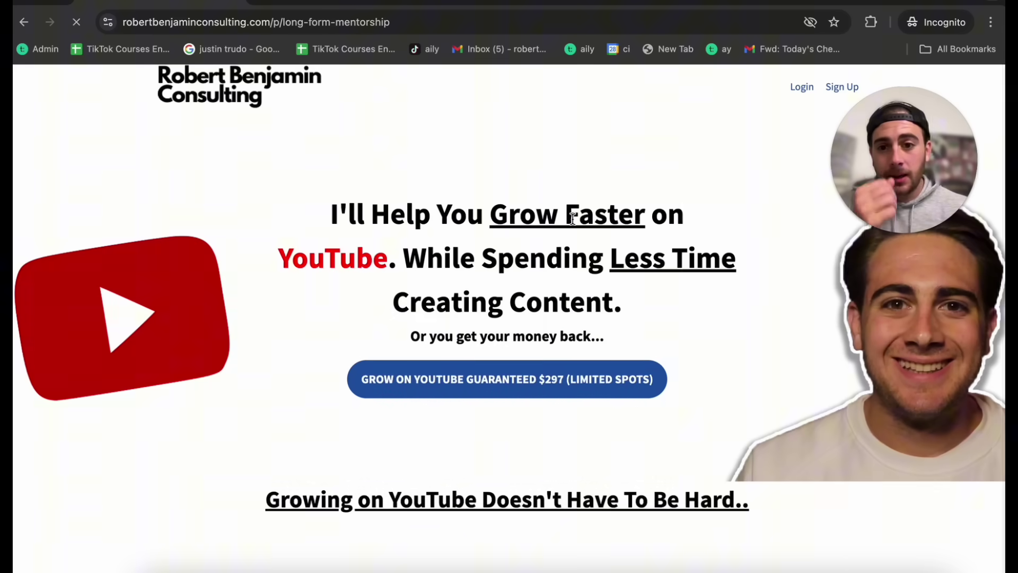
Step: Open the YouTube Shorts mentorship page and dismiss the 'Wait! Before You Go' popup
scroll(571, 223, left, 5)
click(547, 259)
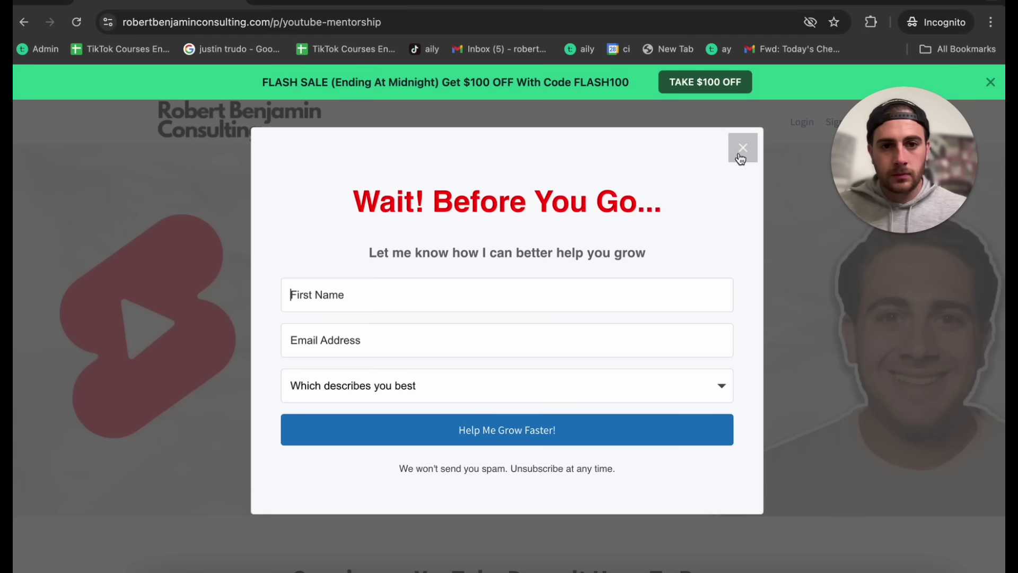
click(743, 148)
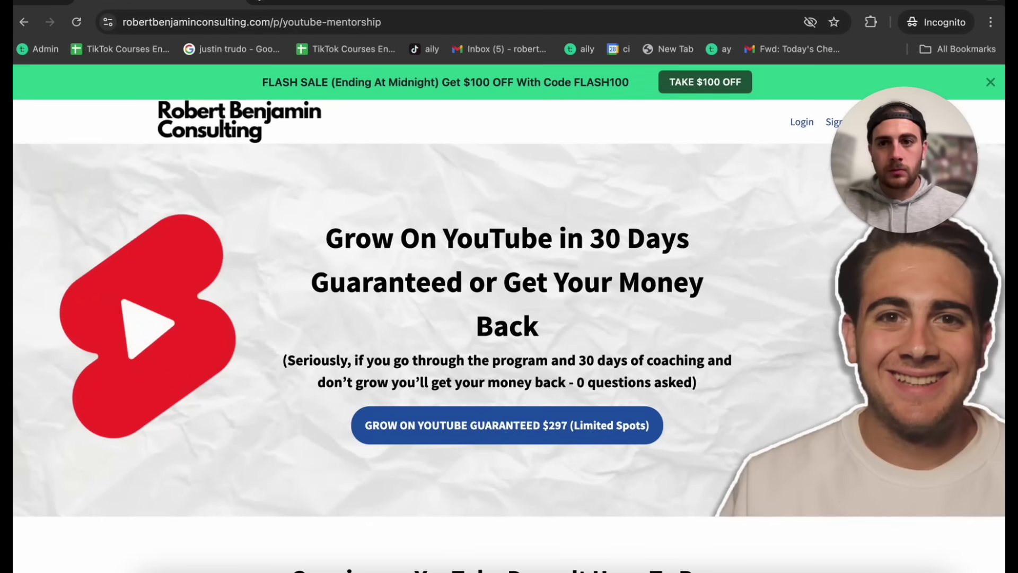
Step: Load the consulting site's homepage and open its long-form YouTube mentorship page
key(ctrl+l)
text(rob)
key(Return)
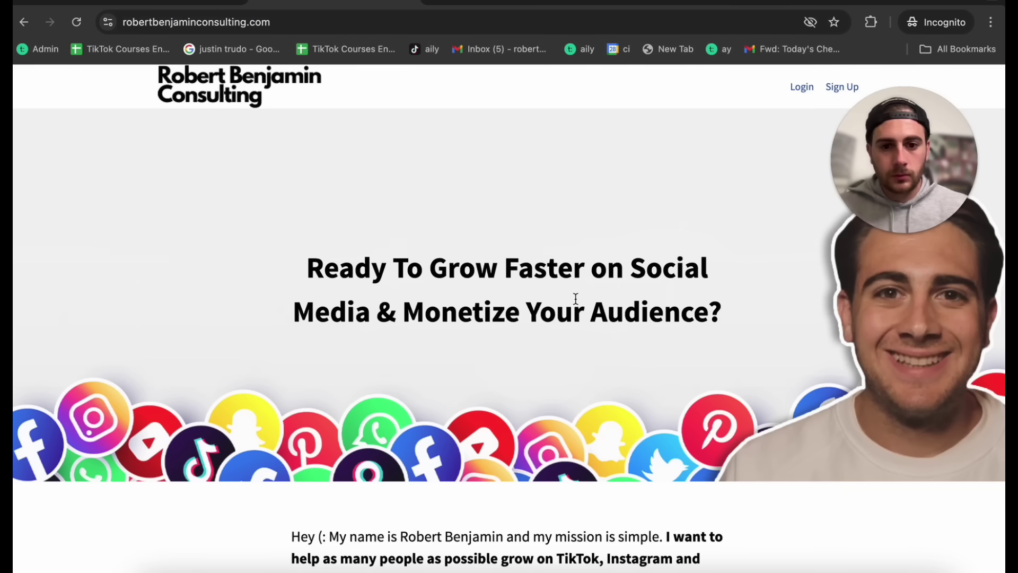
scroll(574, 297, down, 10)
click(254, 504)
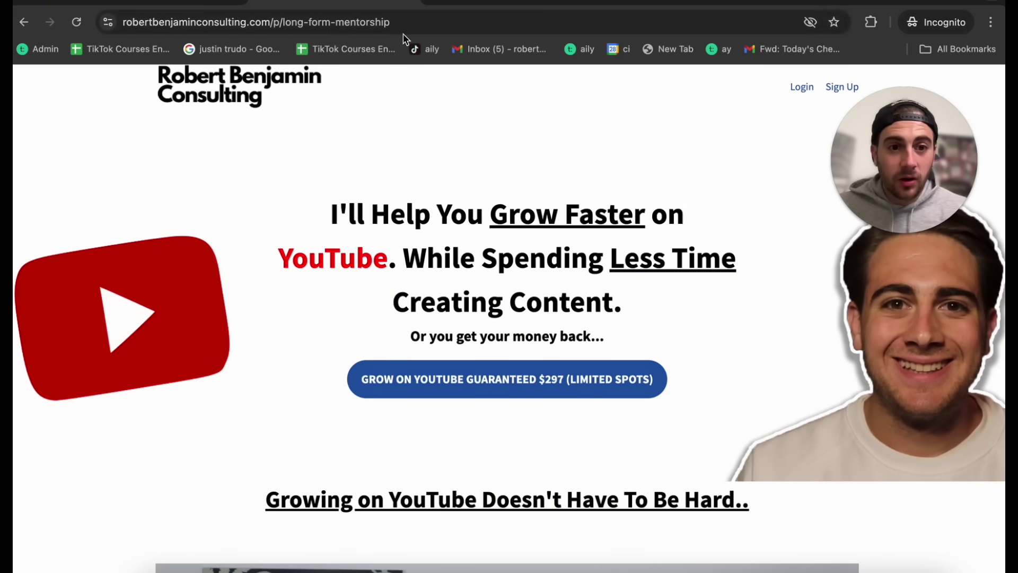
Step: Compare the Shorts and long-form mentorship pages by switching between their tabs
click(203, 3)
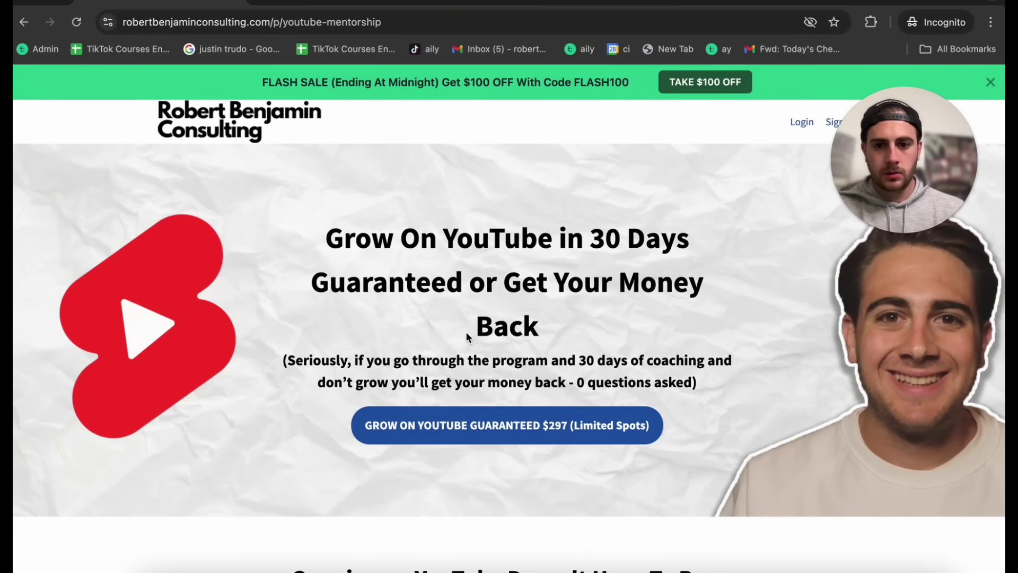
click(327, 2)
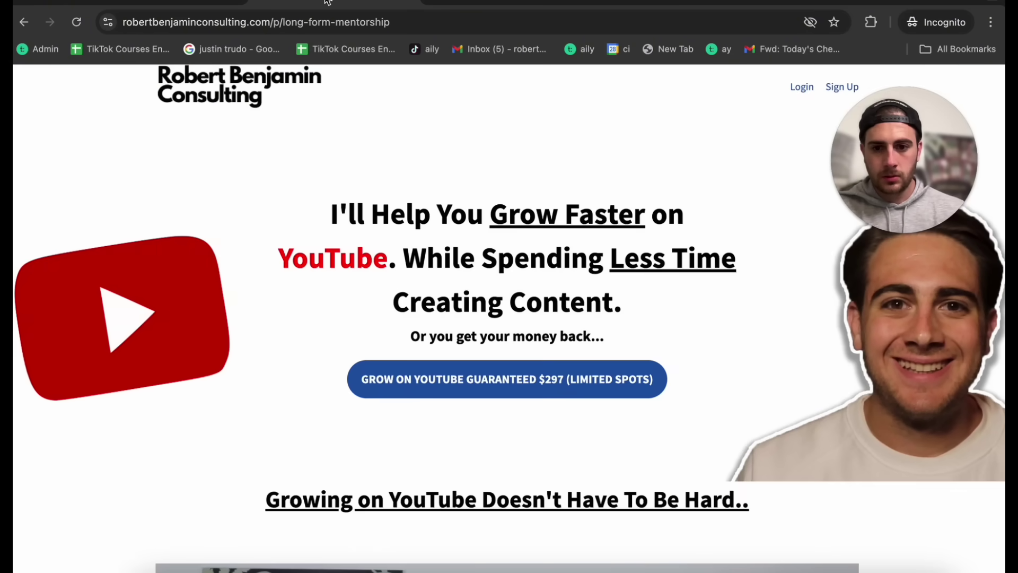
click(183, 1)
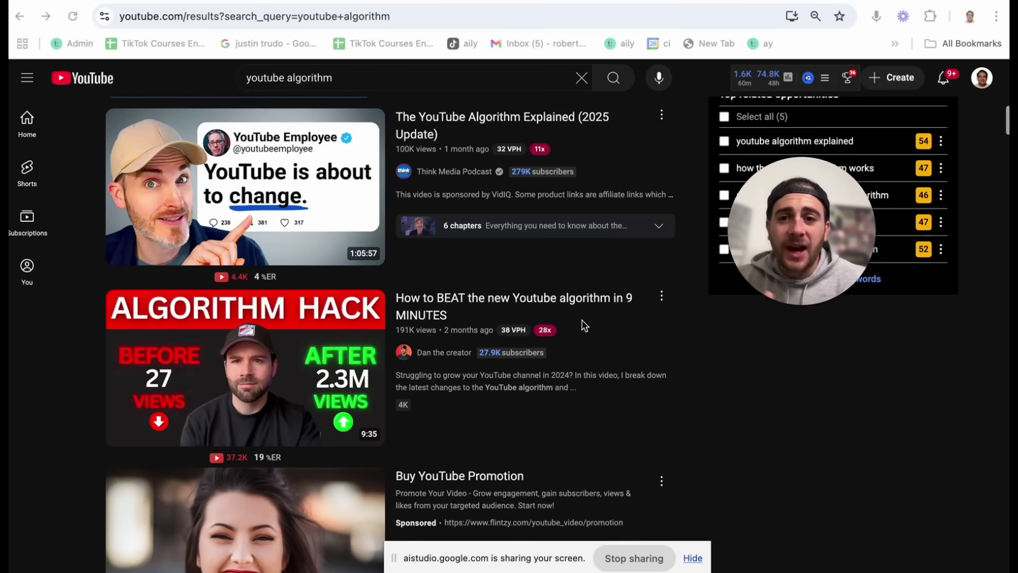
scroll(584, 326, up, 1)
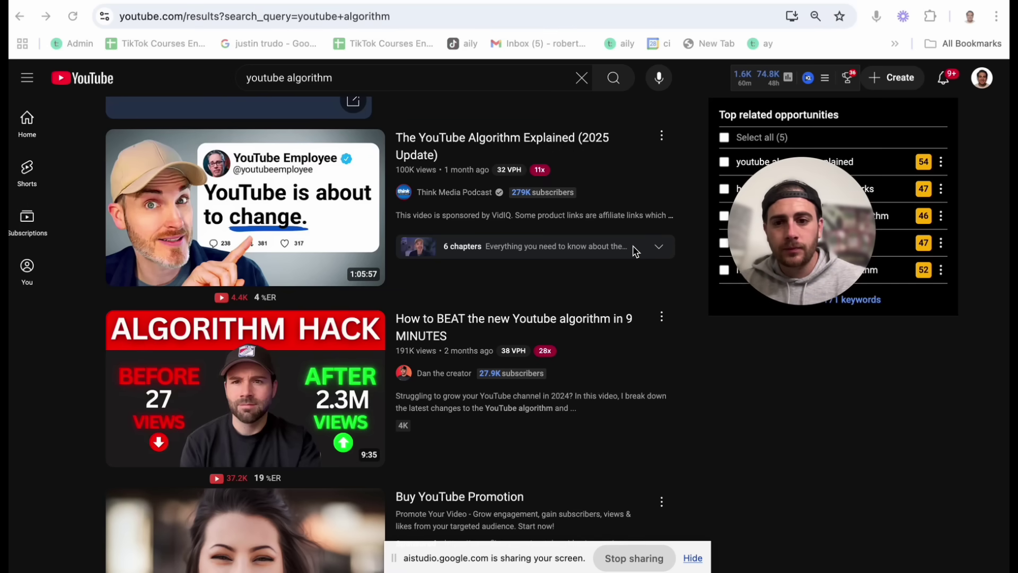
Step: Scroll through the 'youtube algorithm' search results on YouTube
scroll(636, 251, up, 3)
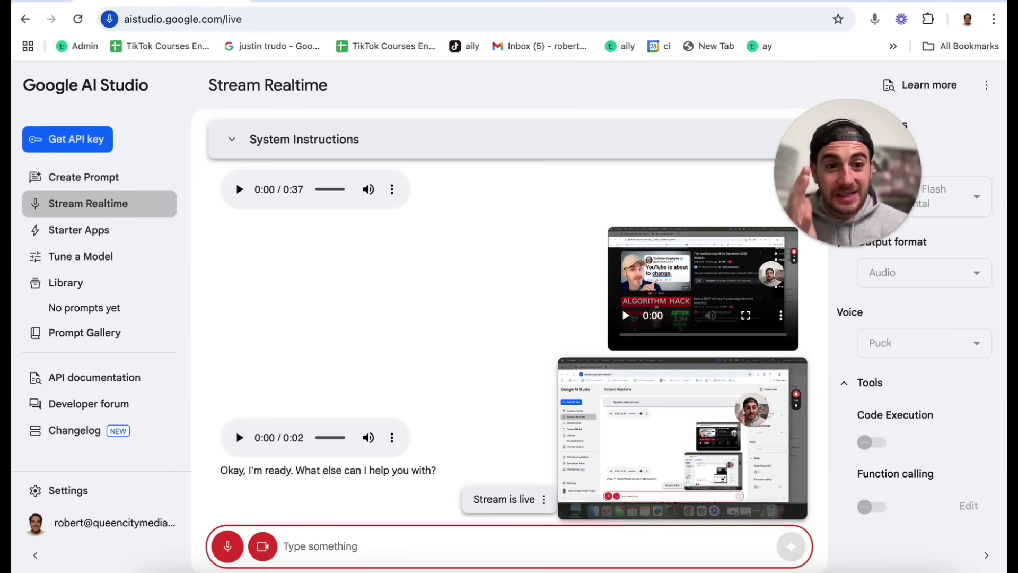
Step: Load youtube.com in a new tab and choose Create > Upload video
key(ctrl+t)
text(youtube.com)
key(Return)
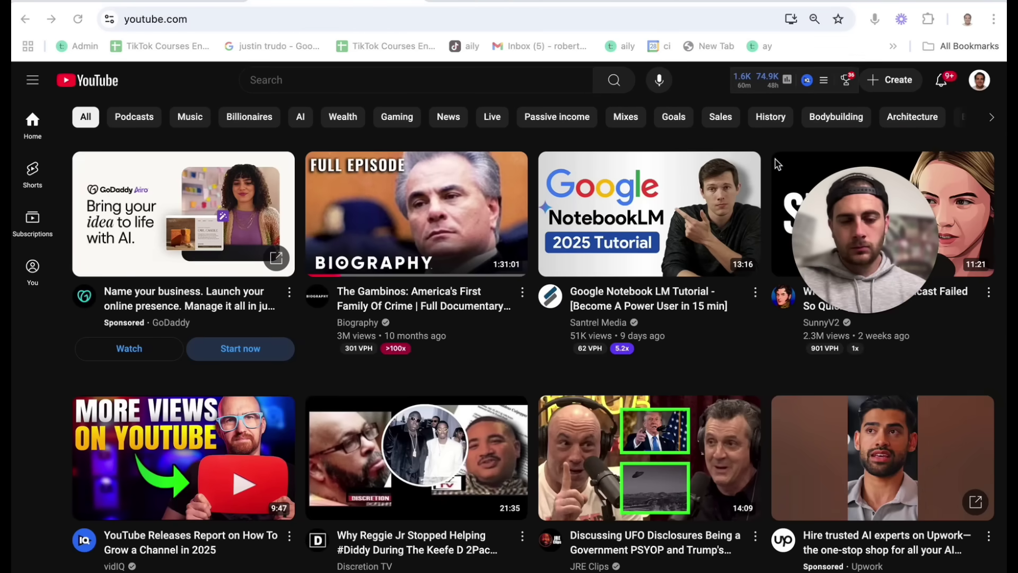
click(895, 84)
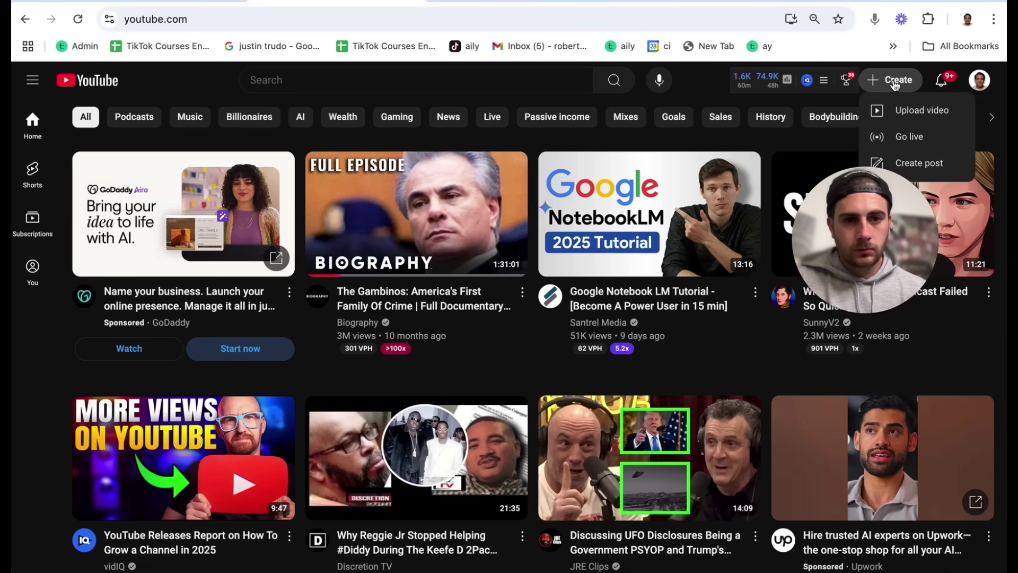
click(940, 118)
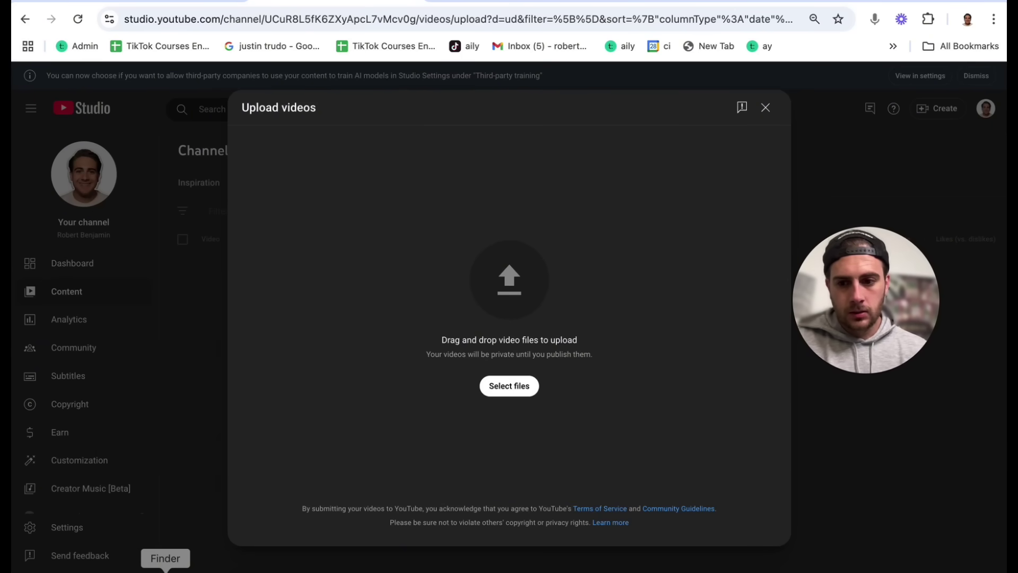
Step: Upload the AI Course Module 8 MP4 from Finder into the Upload videos dialog
click(166, 570)
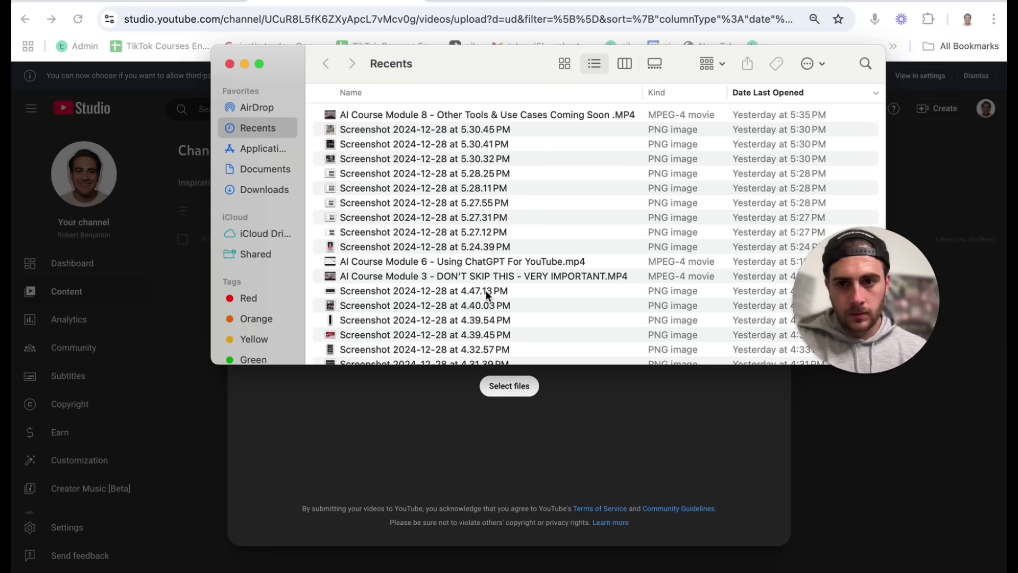
click(512, 116)
drag(502, 113, 513, 466)
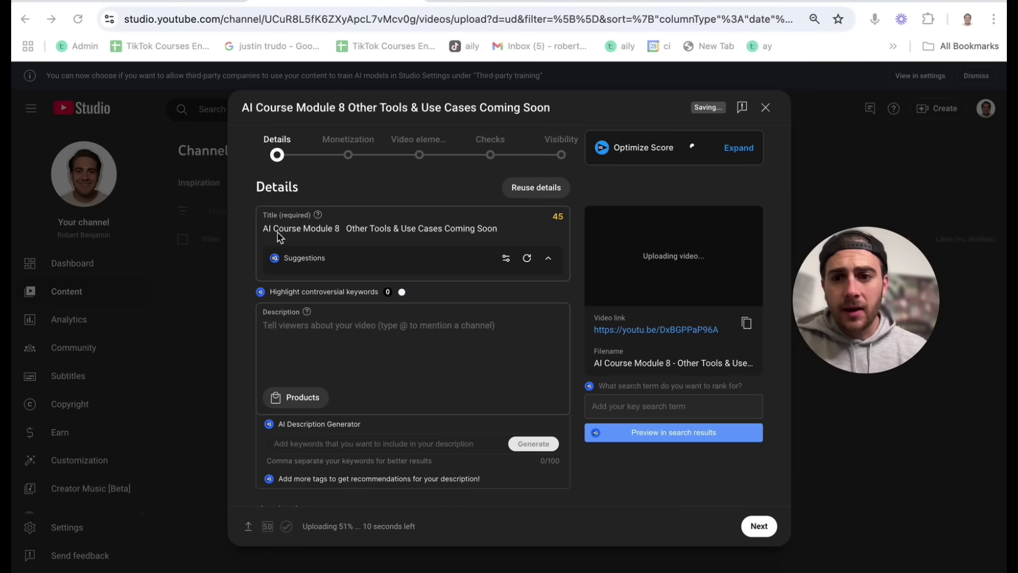
Step: Replace the video title with 'Unlocking AI New Tools'
double_click(275, 228)
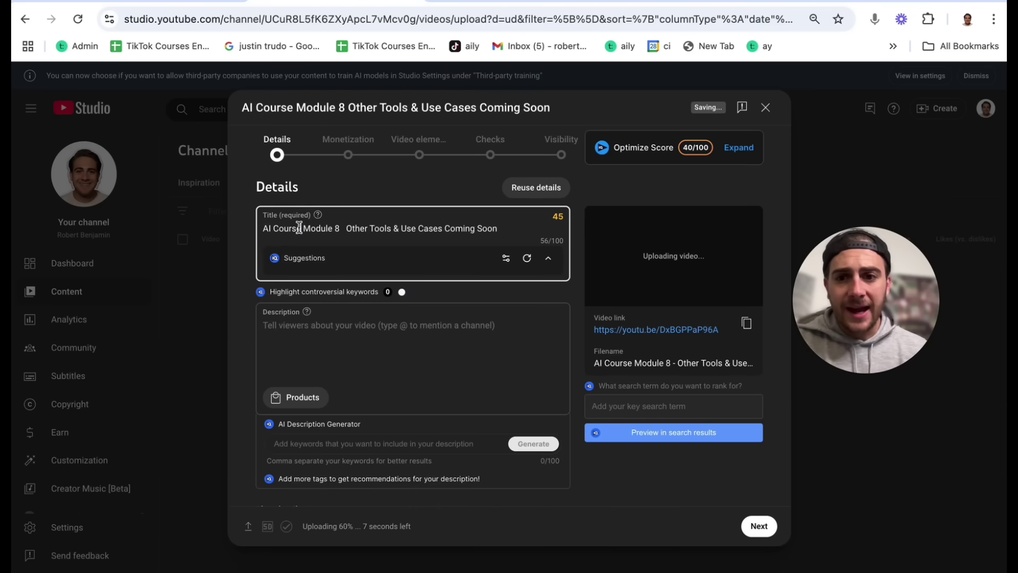
triple_click(299, 228)
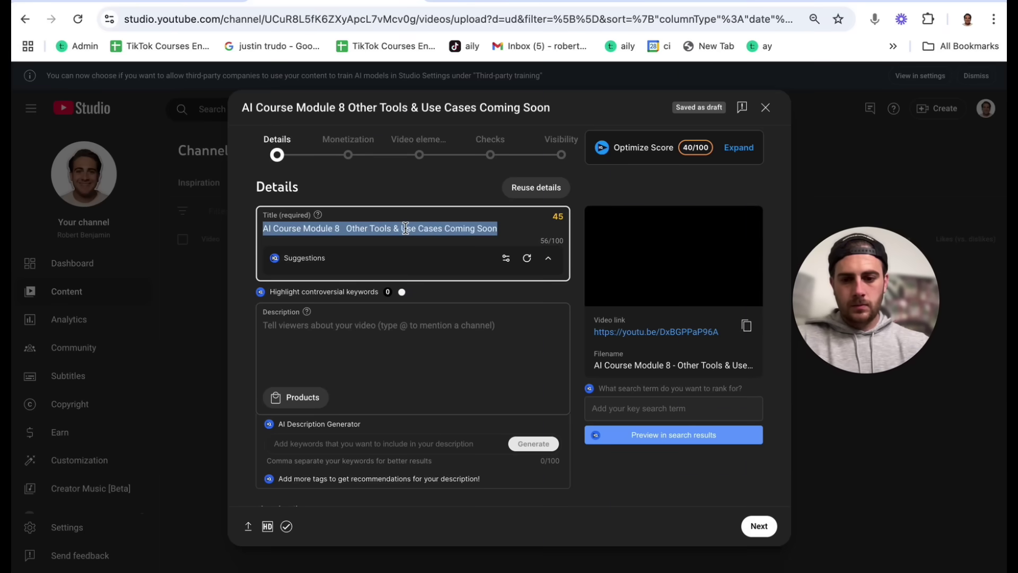
text(Unlocking AI N)
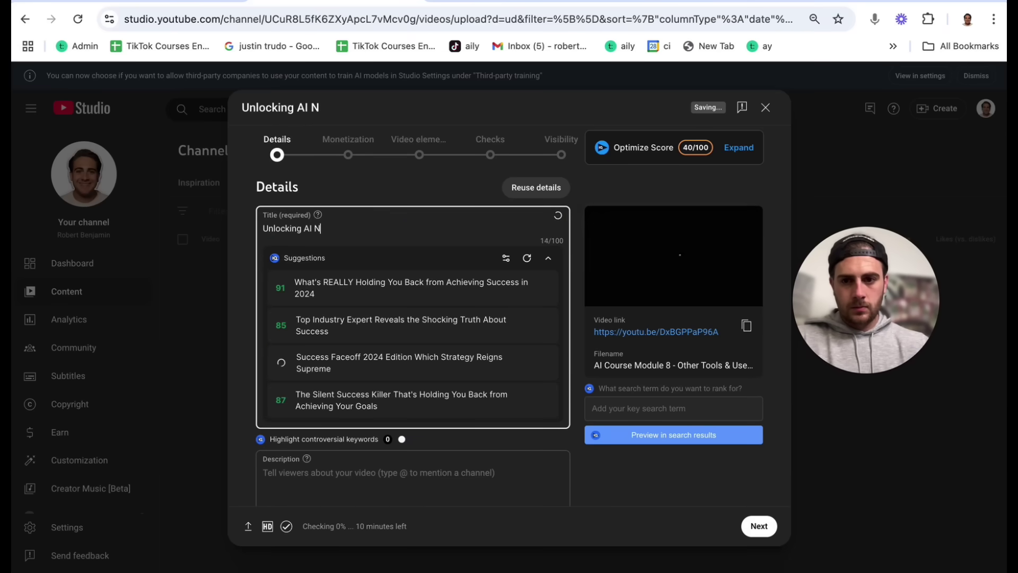
text(ew Tools)
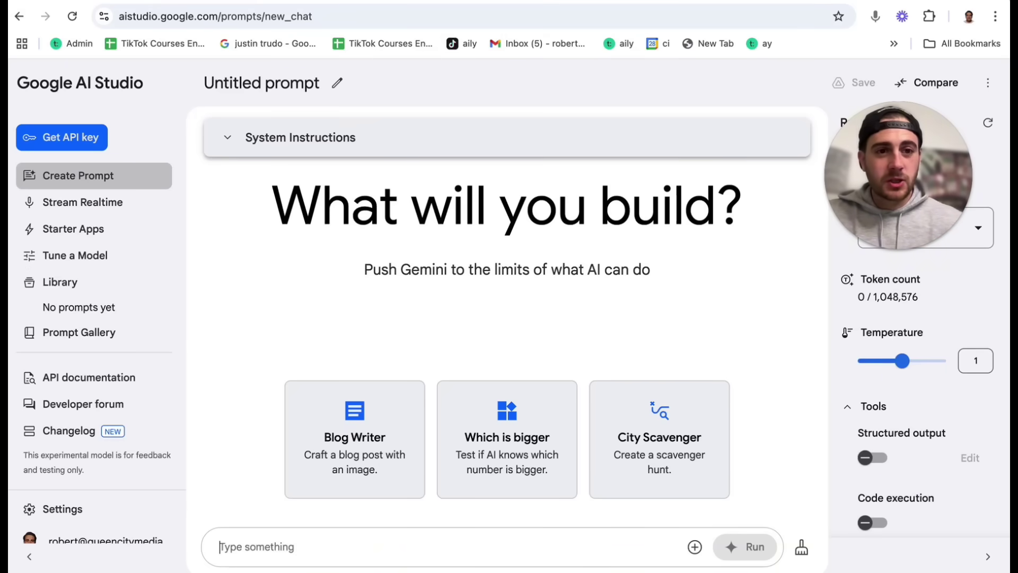
Step: Compare Gemini 1.5 Pro on the left against Gemini 2.0 Flash Experimental on the right
click(940, 84)
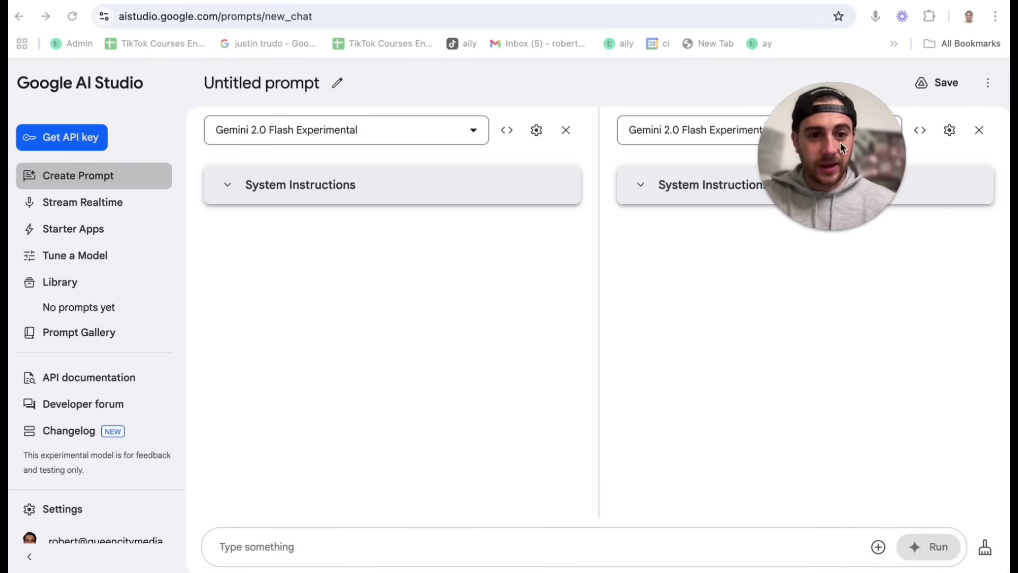
click(432, 131)
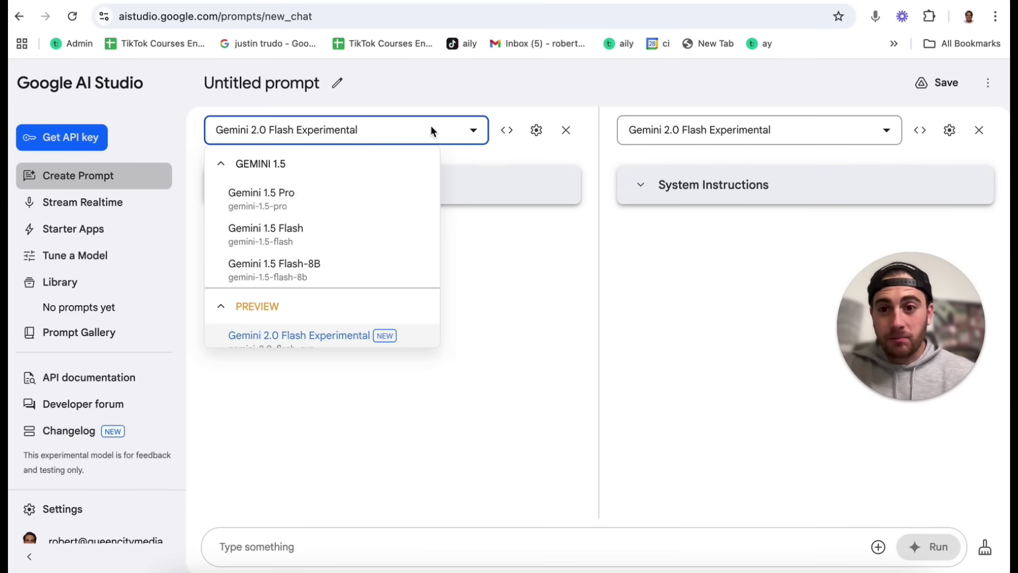
mouse_move(357, 196)
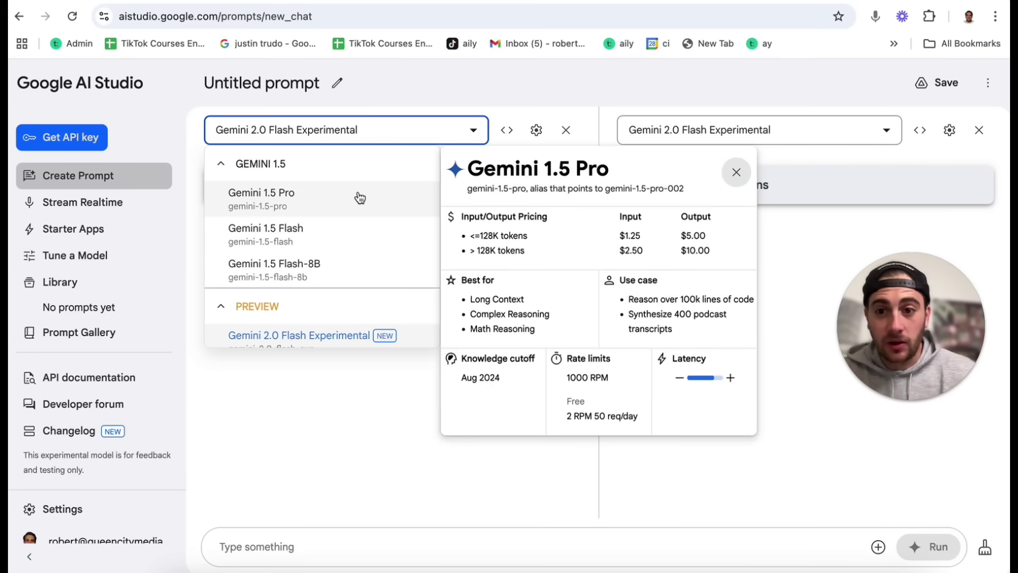
click(358, 197)
click(684, 129)
scroll(714, 279, down, 1)
mouse_move(734, 296)
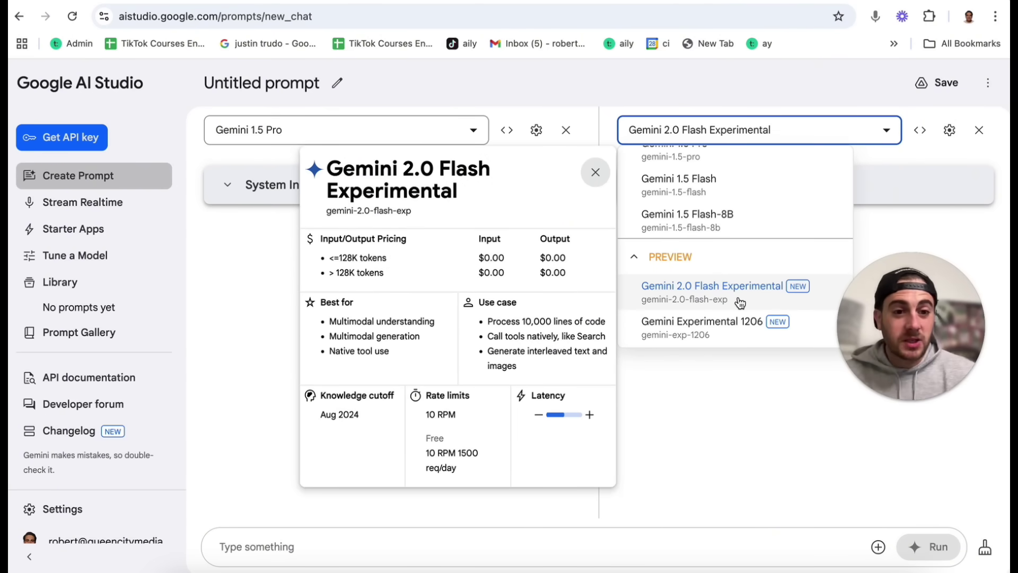
click(738, 302)
click(385, 544)
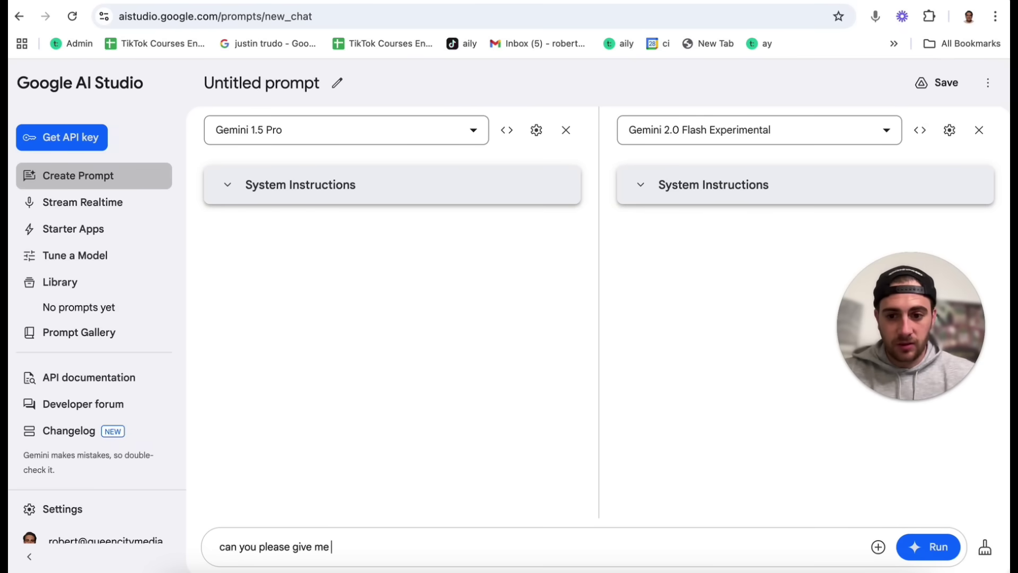
Step: Ask both models for five super-creative 'how to grow on youtube' titles under 60 characters
text(youtube titles for 'how to grow on youtube' please make them super creative and used 60 characteres)
double_click(736, 547)
text(under)
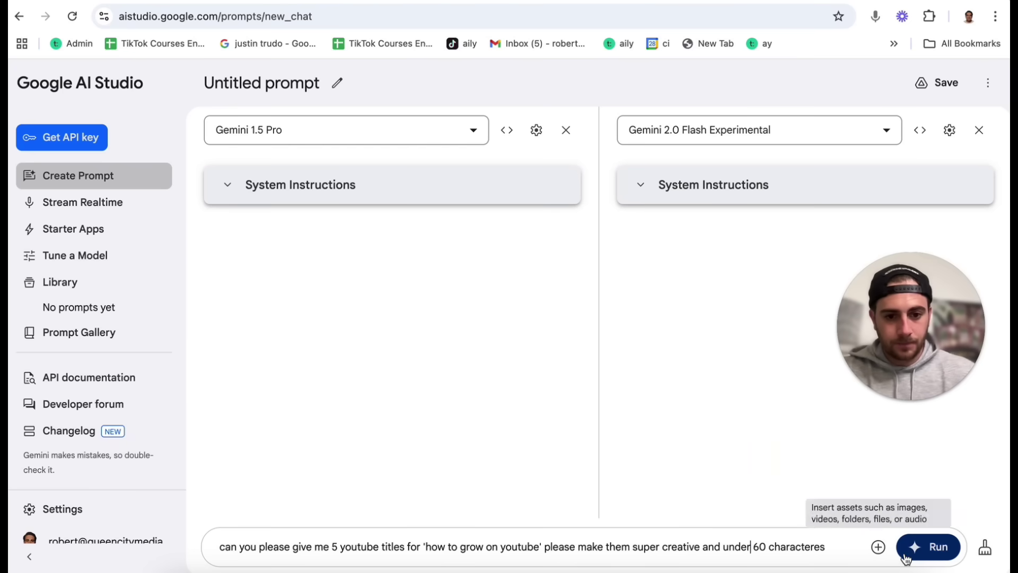
click(929, 547)
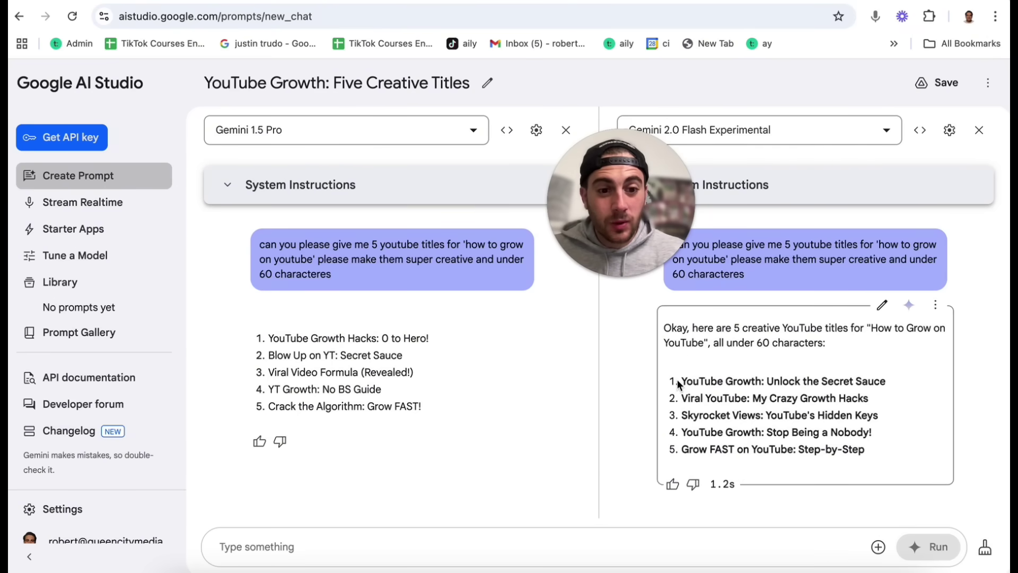
Step: Select the Gemini 2.0 Flash titles and draft a follow-up asking for 100 characters
drag(676, 384, 844, 459)
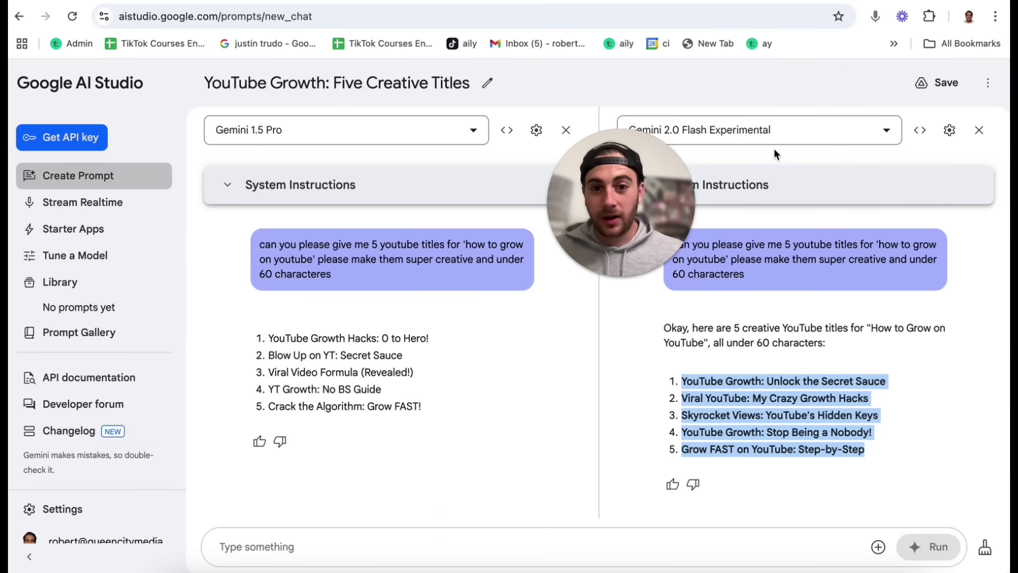
drag(618, 207, 613, 279)
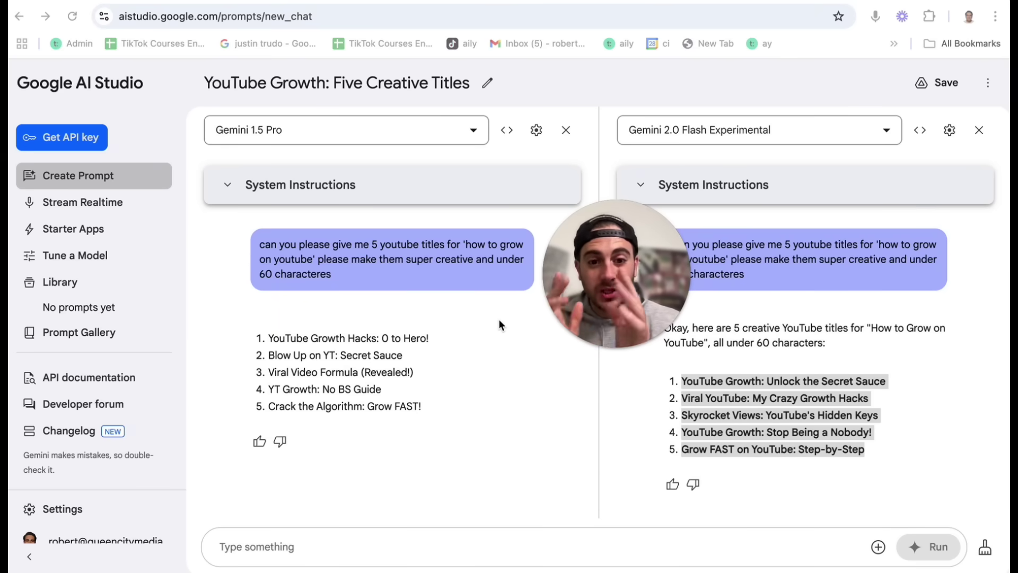
click(259, 547)
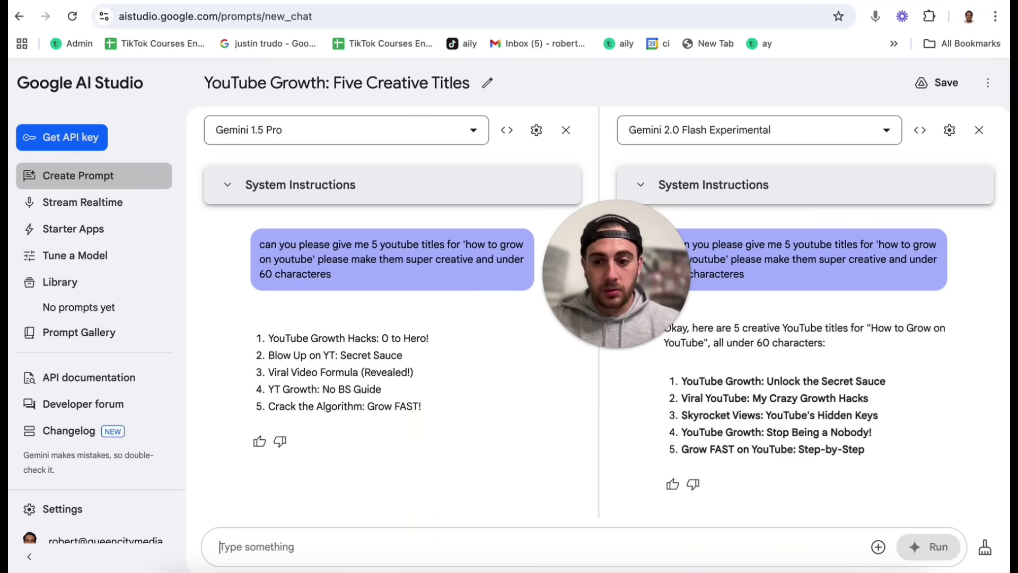
text(please increase it)
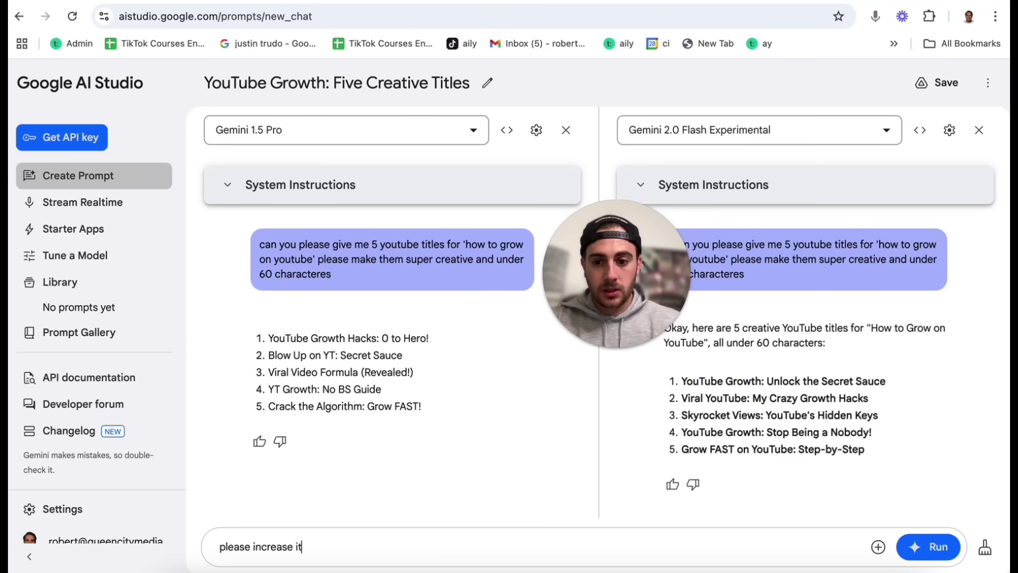
text( to 100 characters)
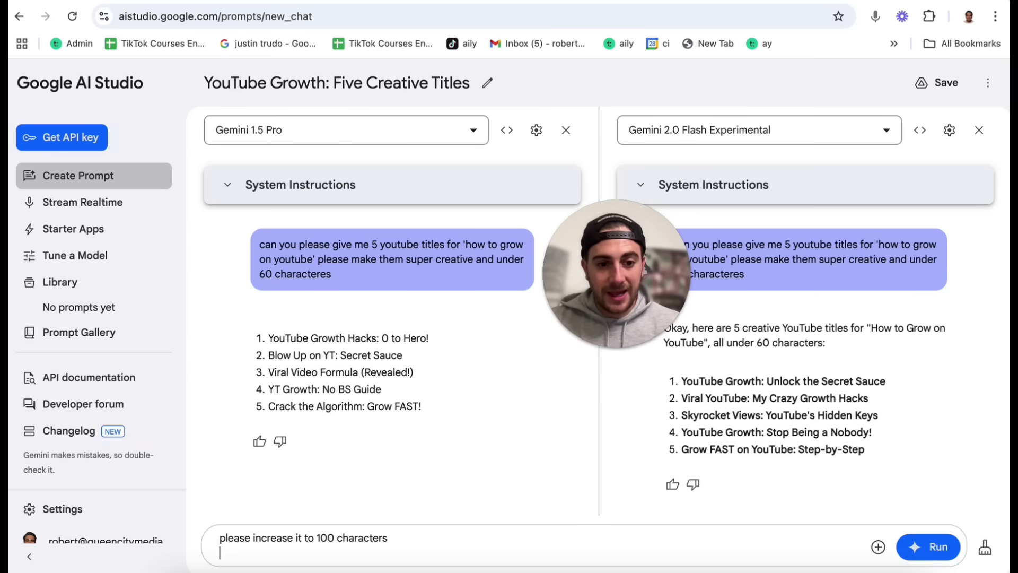
Step: Send the 100-character title follow-up, check the left model list unchanged, then open Prompt Gallery
click(945, 551)
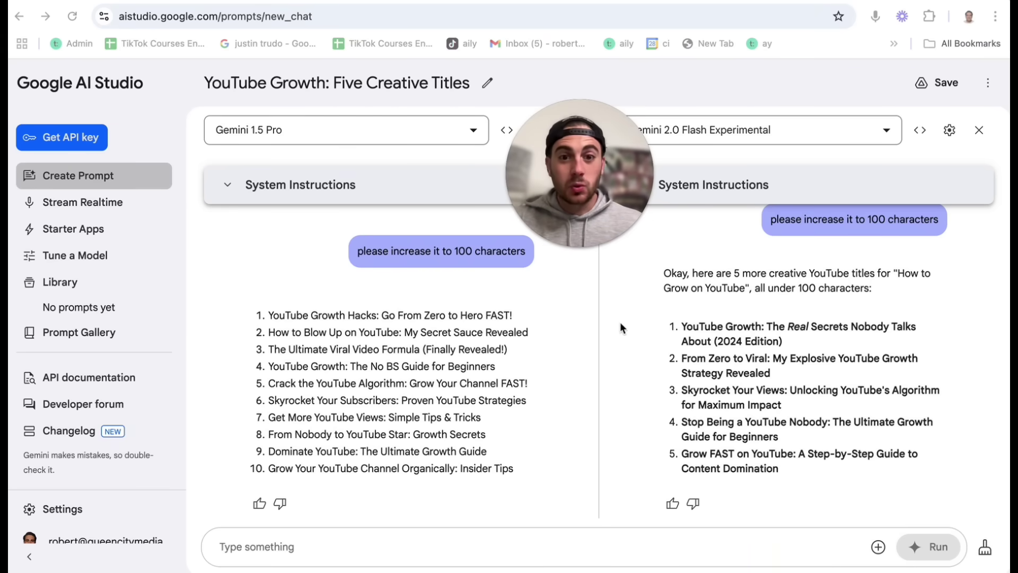
click(393, 141)
scroll(375, 249, down, 5)
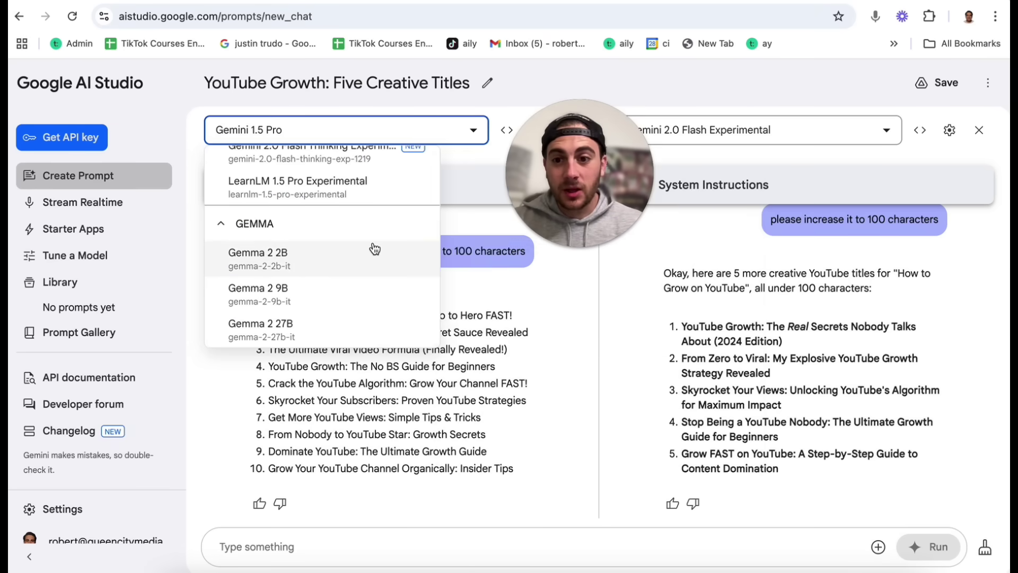
scroll(375, 250, up, 6)
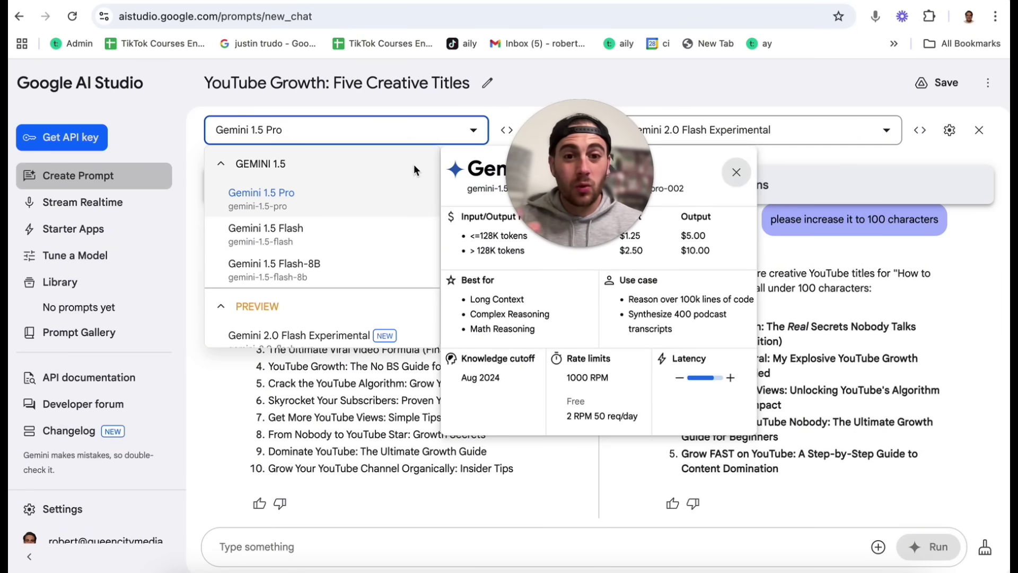
click(548, 83)
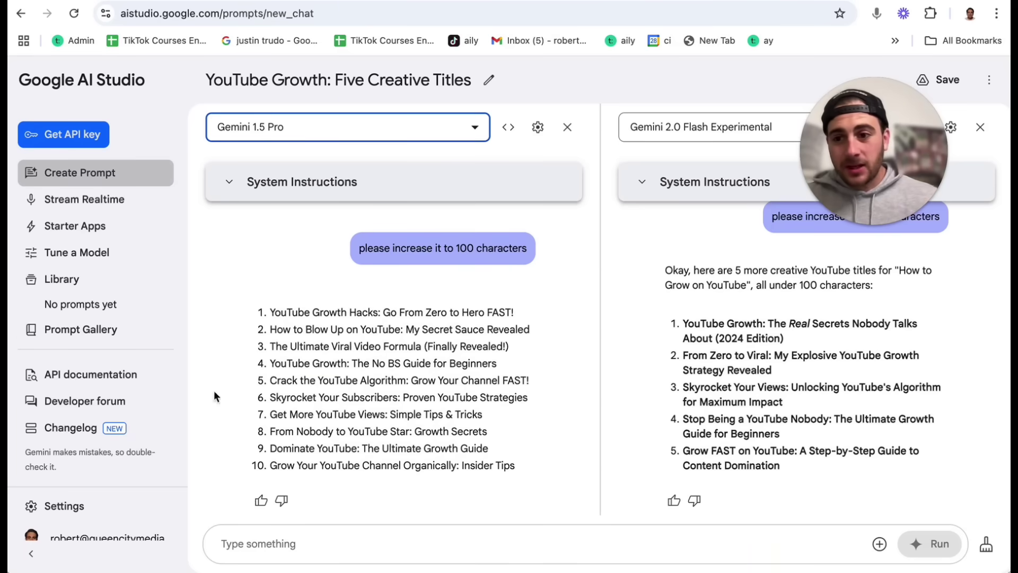
click(62, 338)
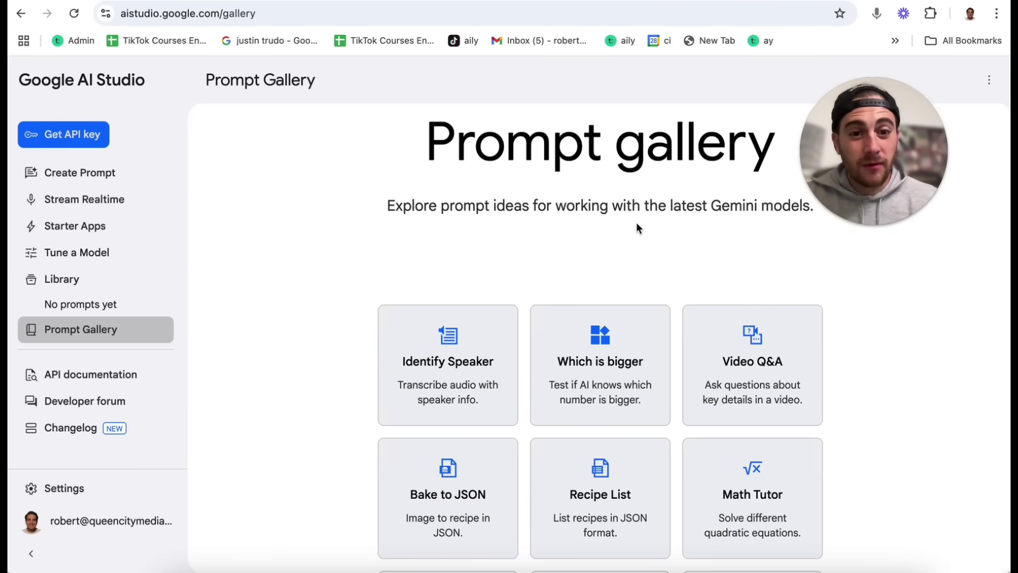
scroll(637, 222, down, 1)
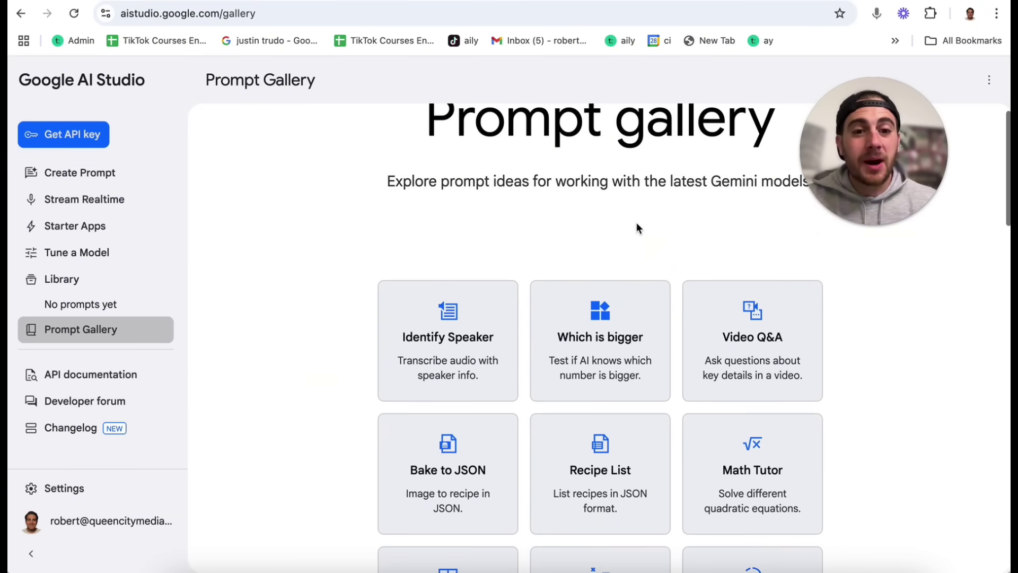
click(716, 332)
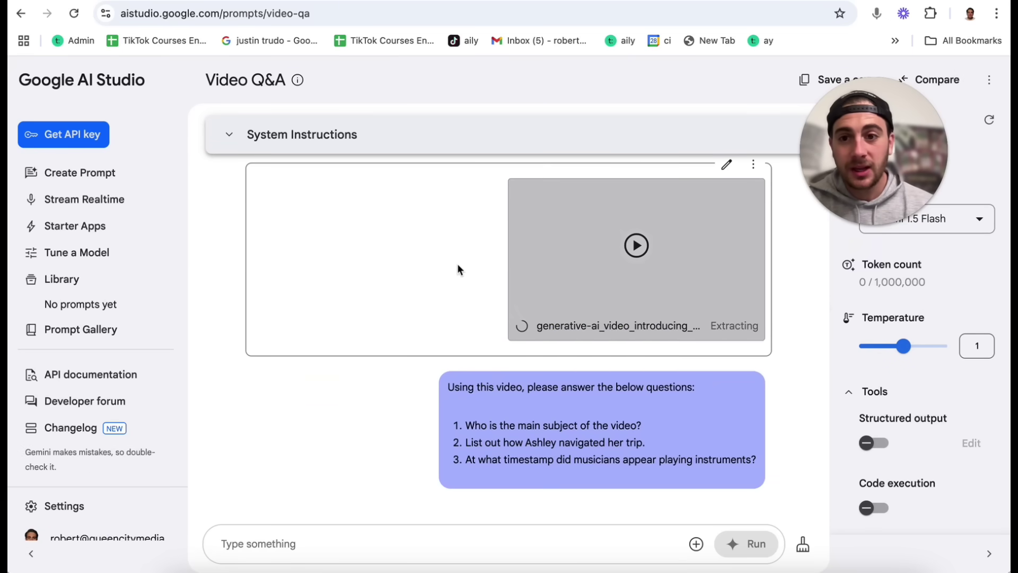
scroll(350, 265, up, 4)
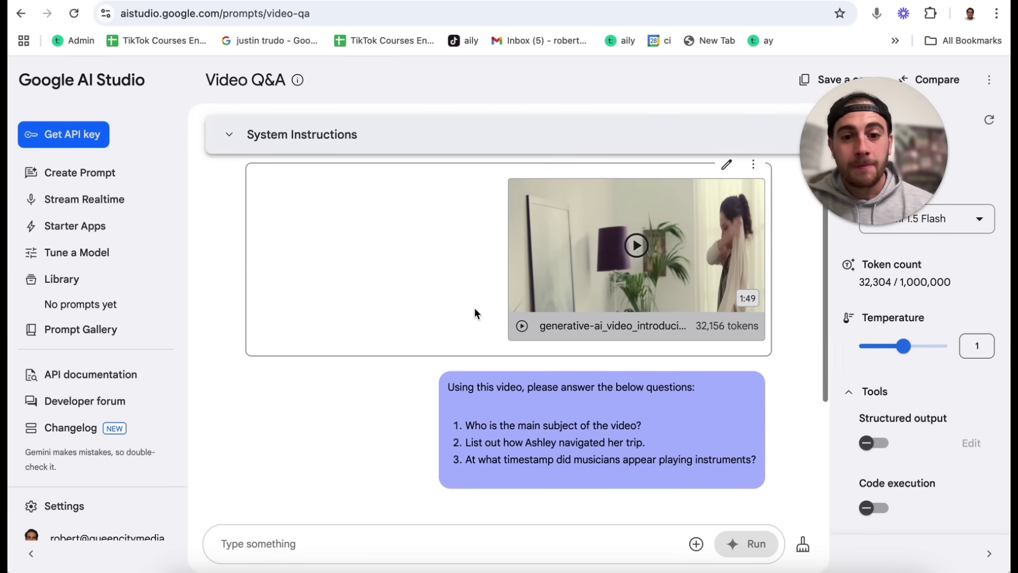
scroll(435, 366, down, 1)
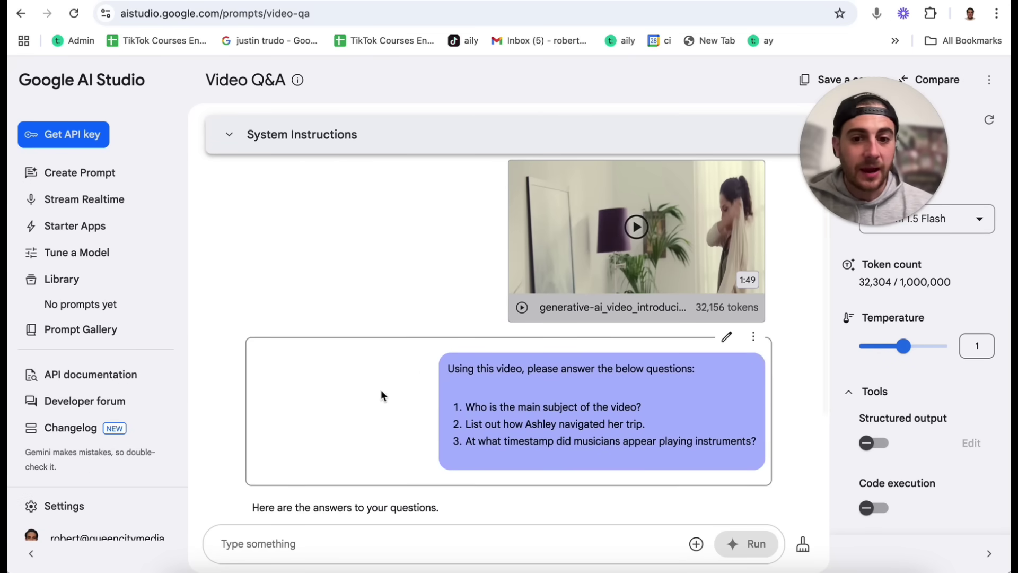
scroll(381, 390, down, 3)
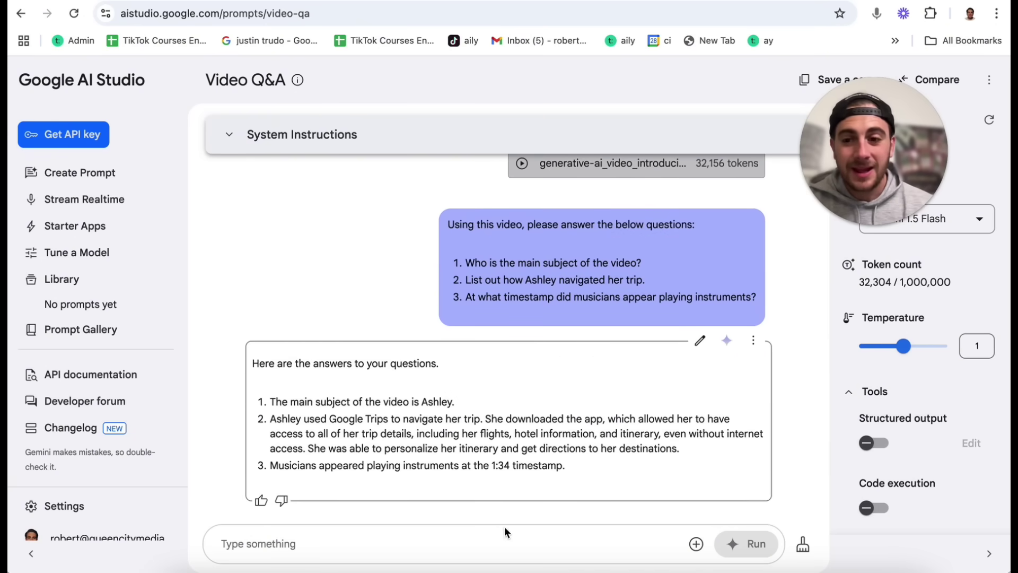
key(alt+Left)
scroll(459, 312, down, 15)
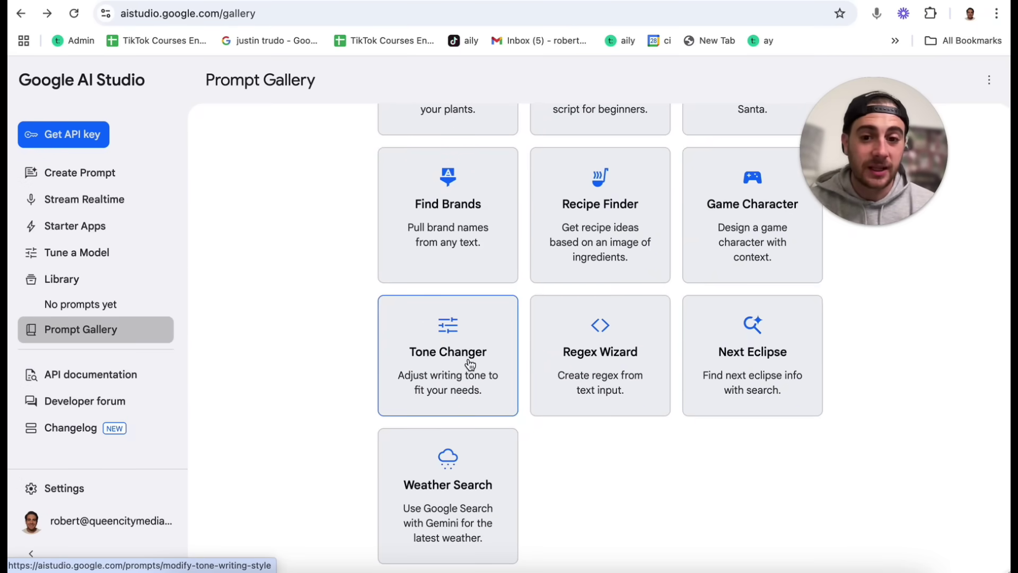
click(470, 365)
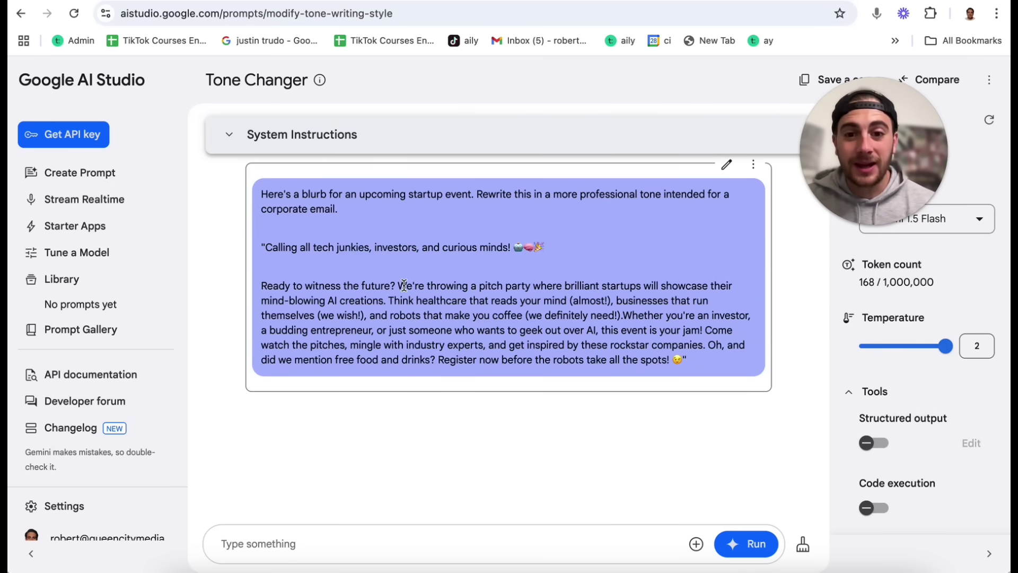
scroll(405, 285, left, 5)
scroll(404, 287, down, 2)
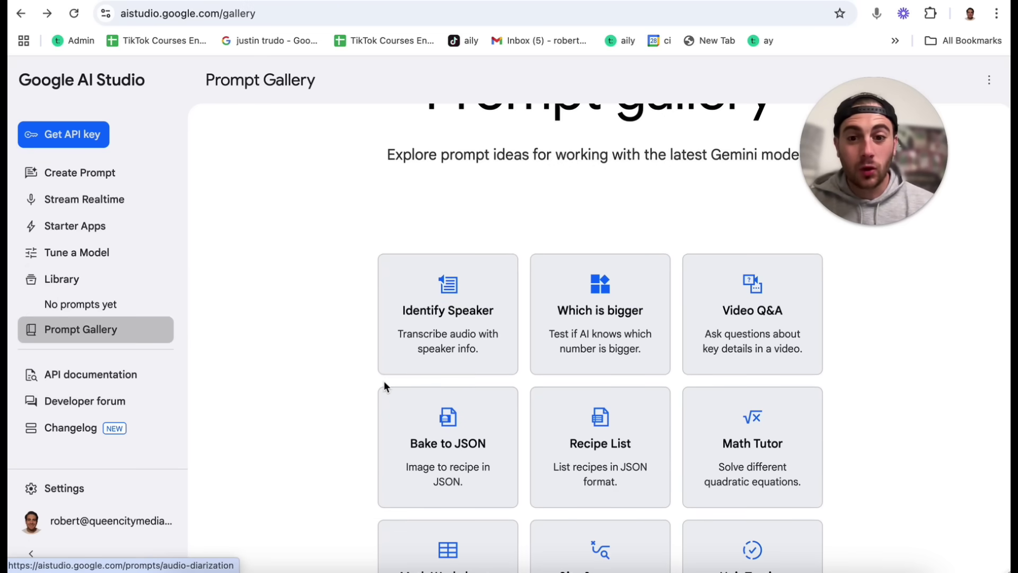
scroll(384, 382, down, 5)
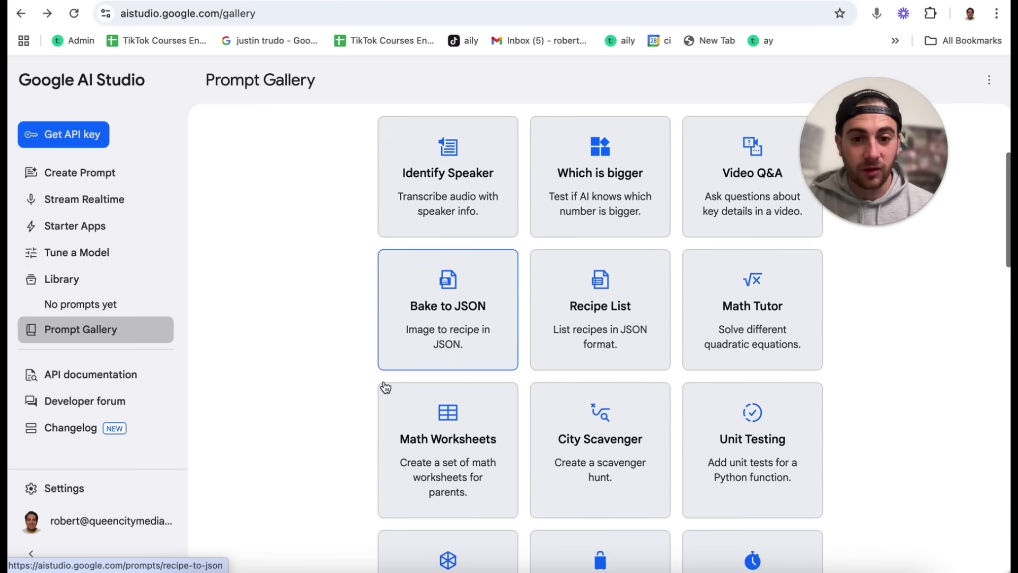
scroll(385, 388, down, 1)
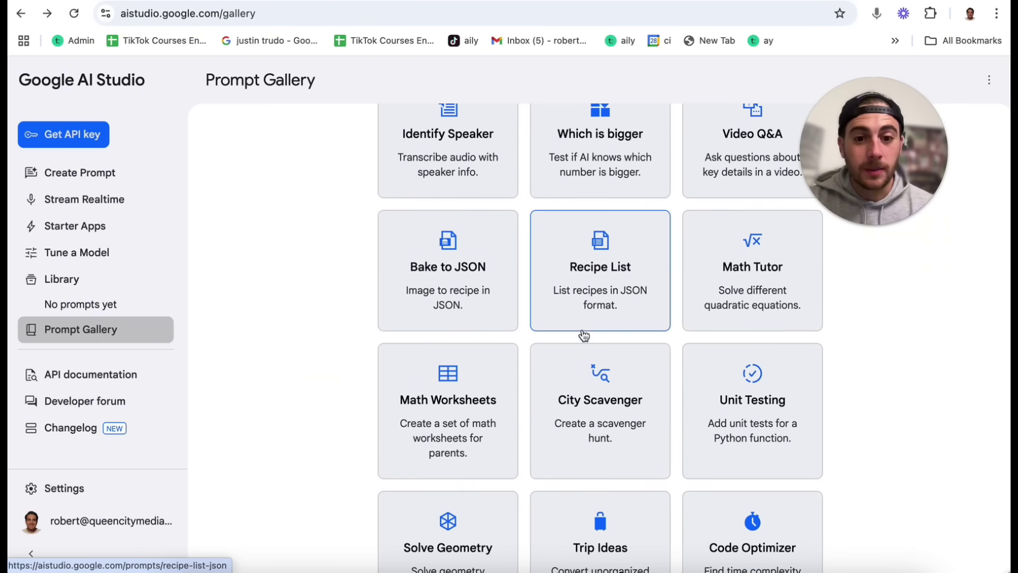
scroll(592, 287, down, 1)
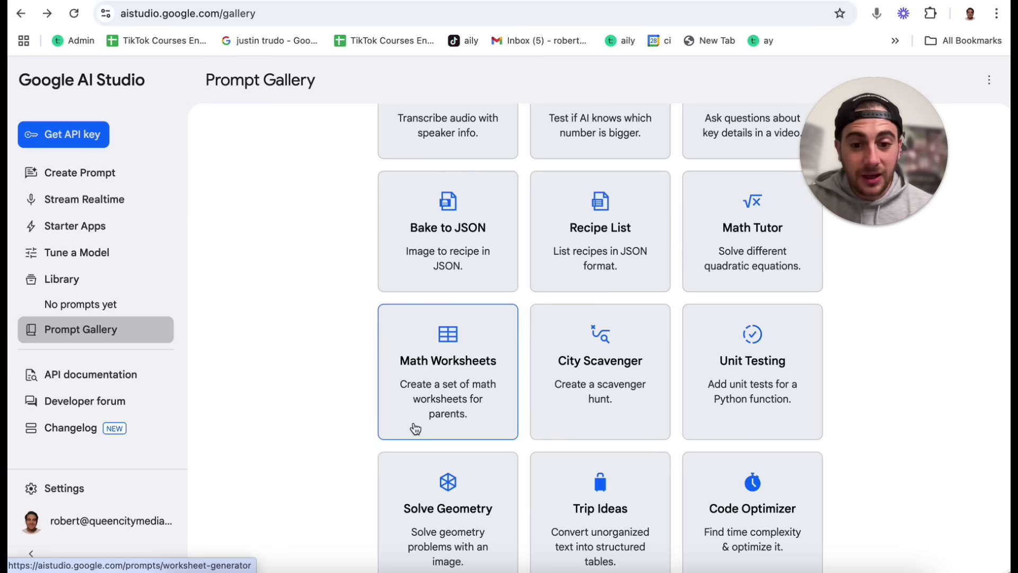
scroll(368, 418, down, 3)
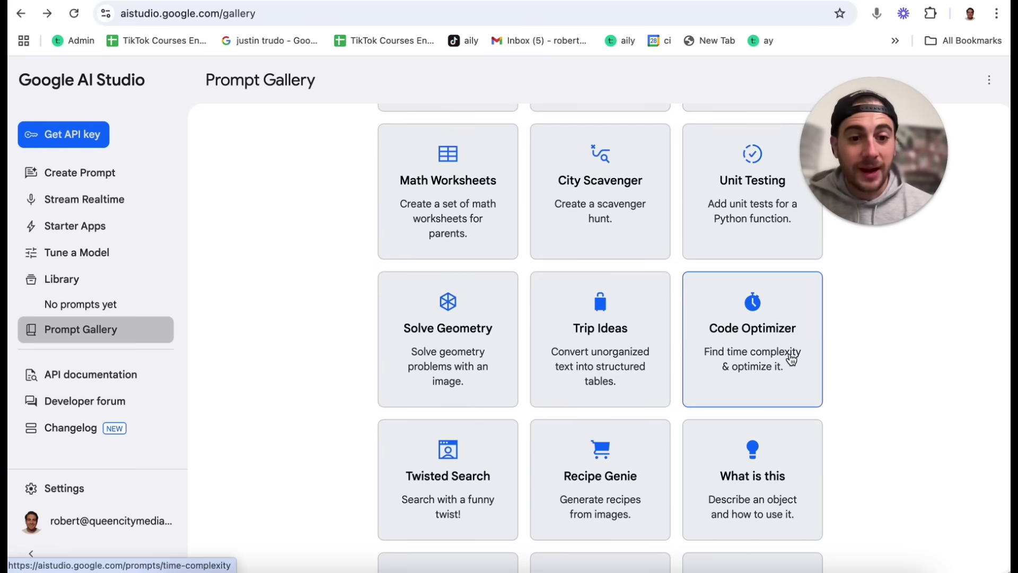
scroll(790, 358, down, 3)
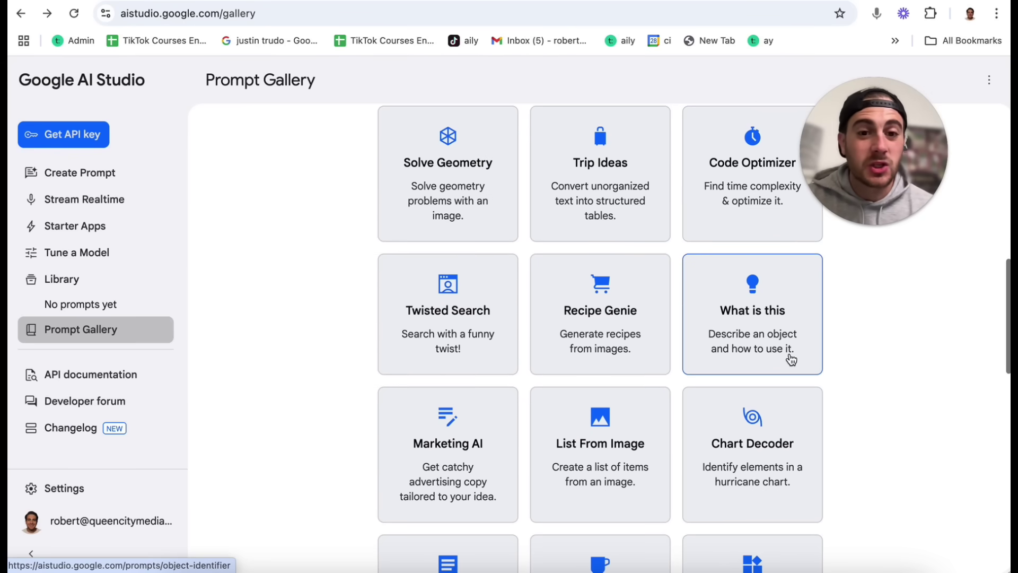
scroll(791, 360, down, 1)
scroll(639, 323, down, 2)
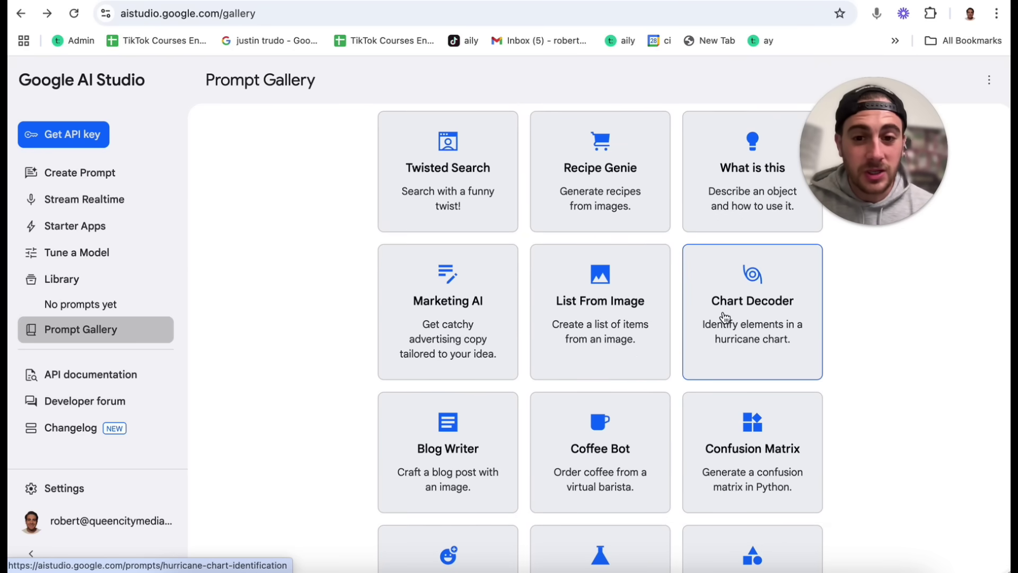
scroll(447, 329, down, 8)
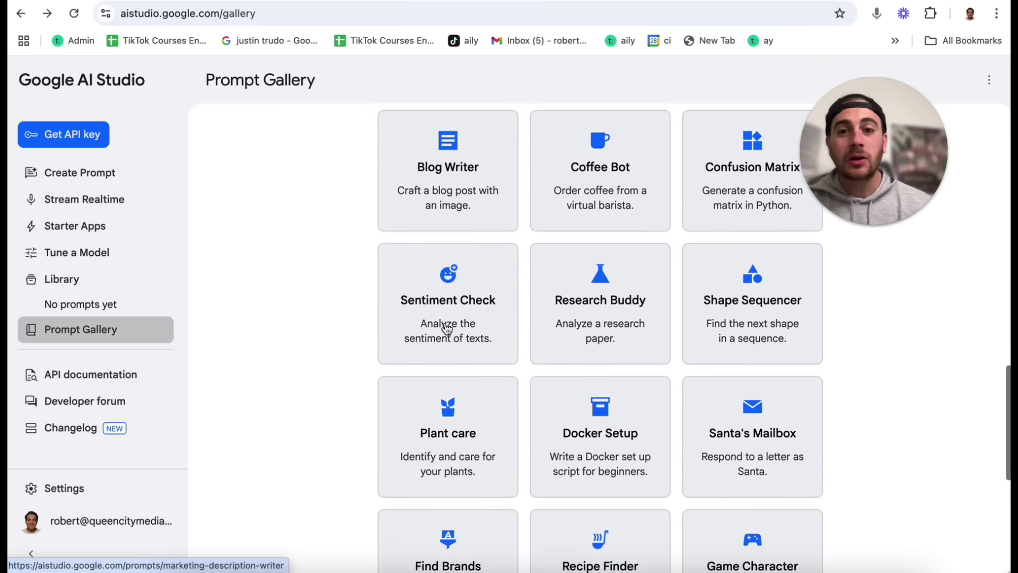
scroll(447, 329, down, 3)
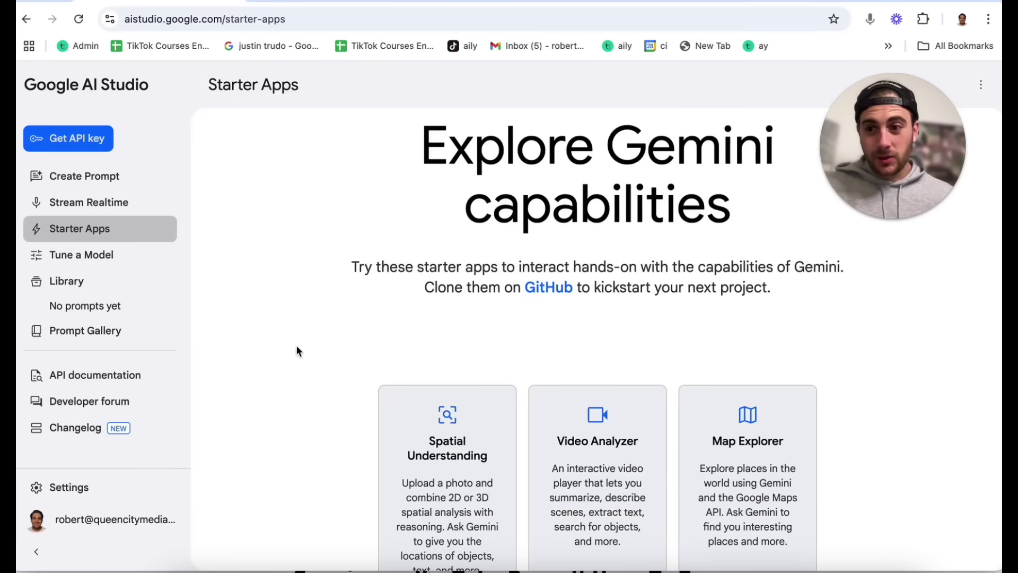
Step: Open Map Explorer, ask for somewhere cold, then a US option, zooming on Utqiagvik
scroll(333, 287, down, 1)
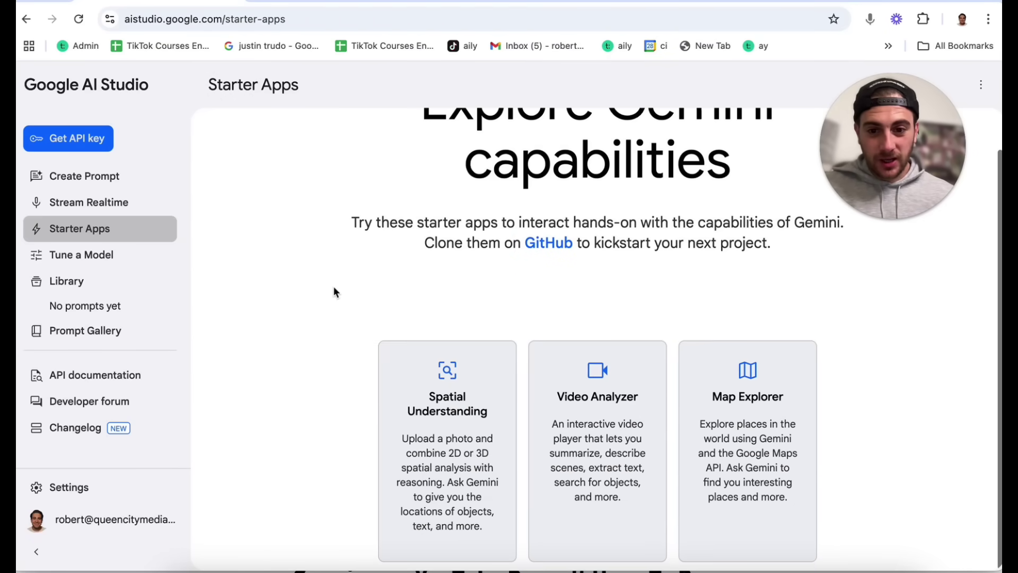
click(717, 410)
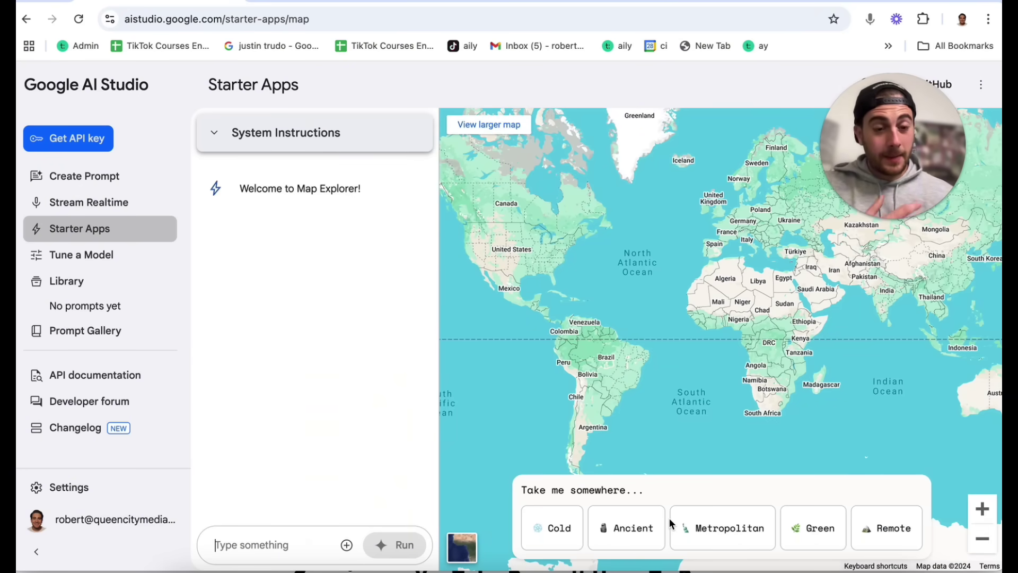
click(572, 530)
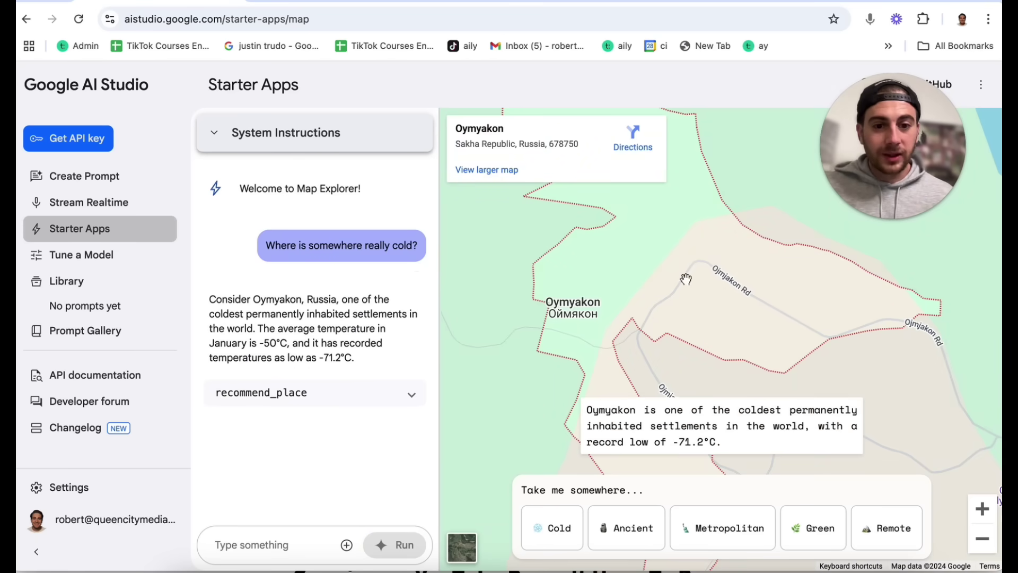
click(278, 546)
text(what about in the US)
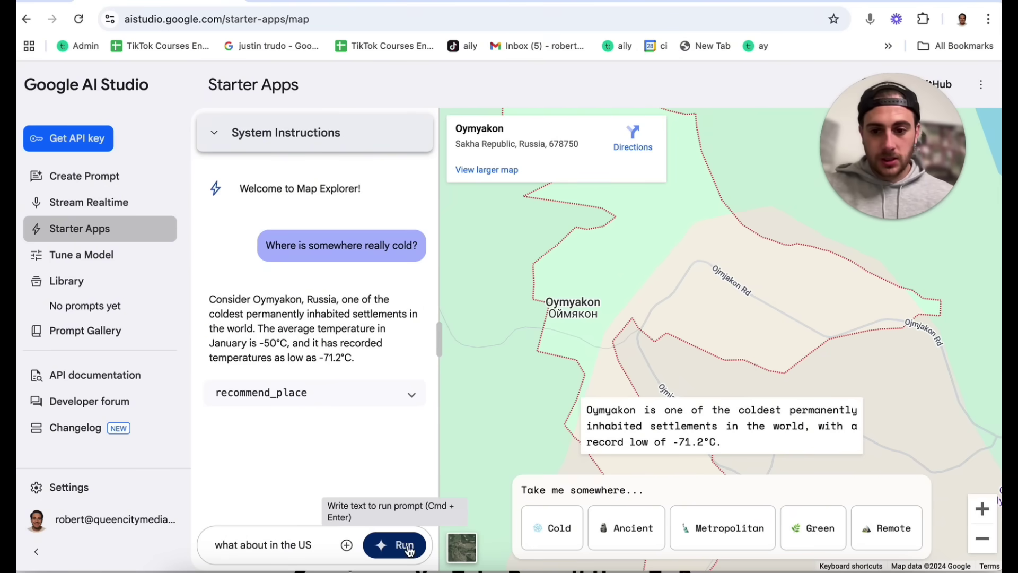
click(394, 546)
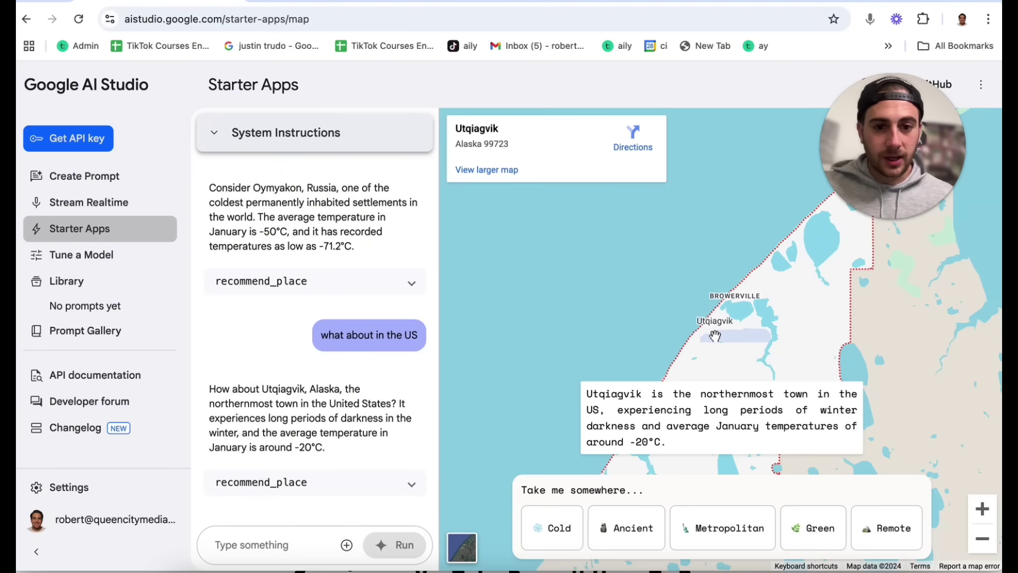
click(982, 509)
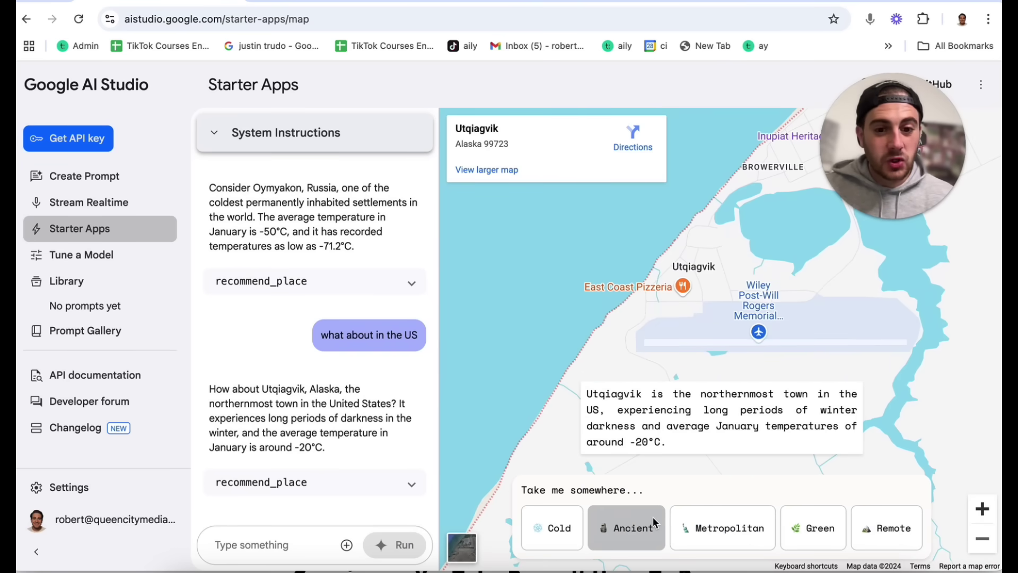
Step: Ask for an ancient-history site, view Göbekli Tepe in satellite, zoom, and select its address
click(608, 533)
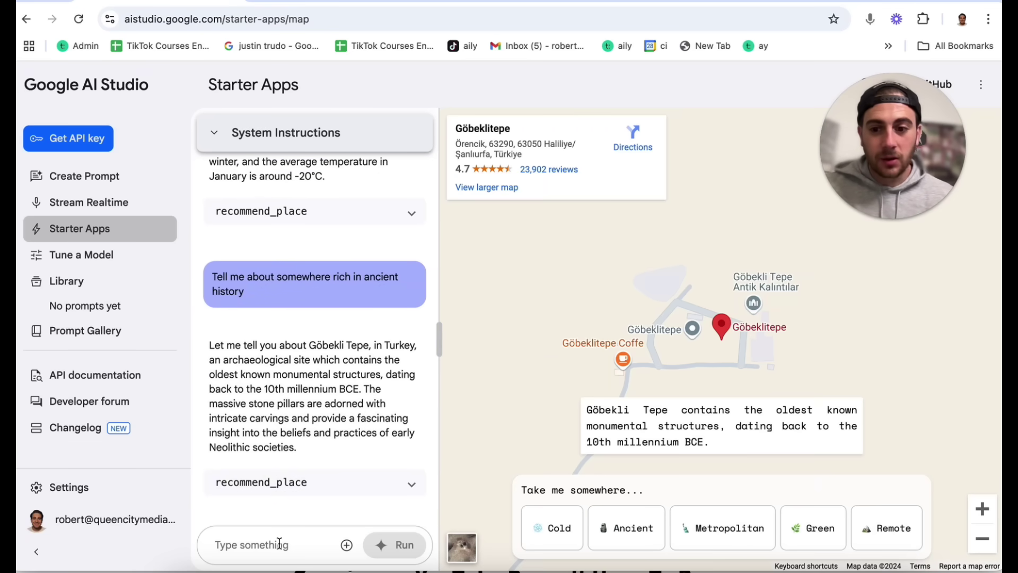
click(467, 548)
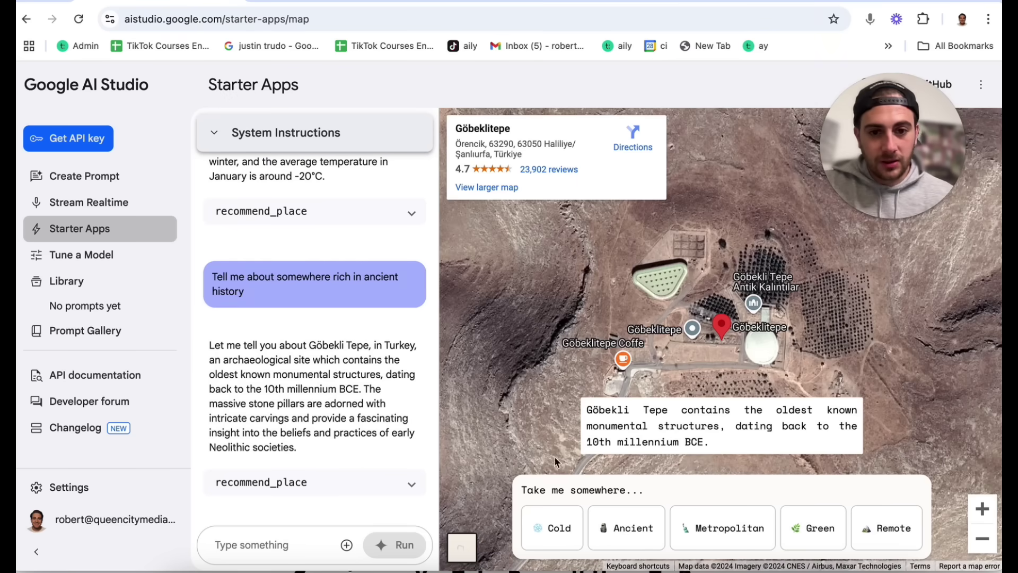
click(982, 509)
click(982, 510)
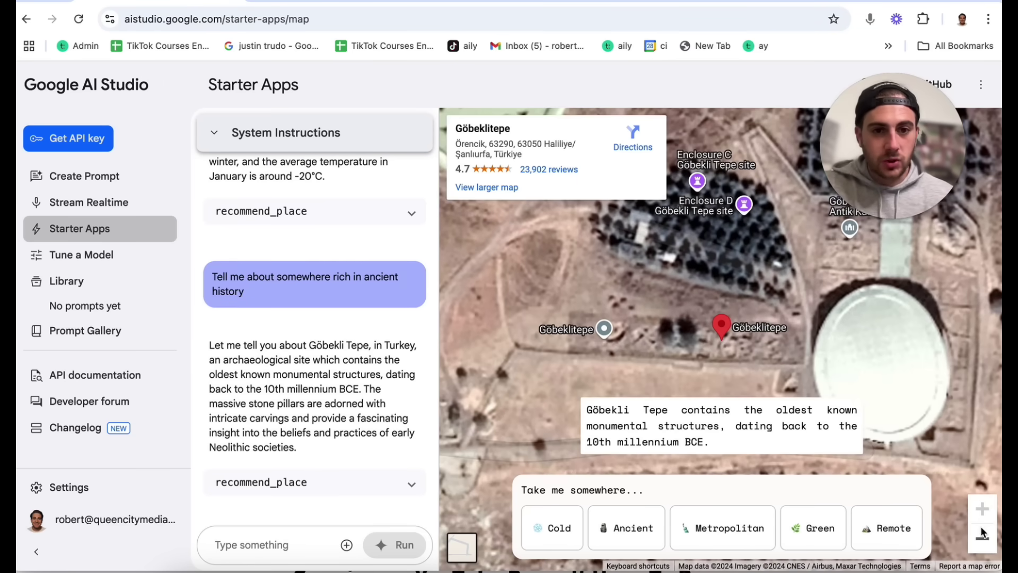
click(982, 540)
click(979, 546)
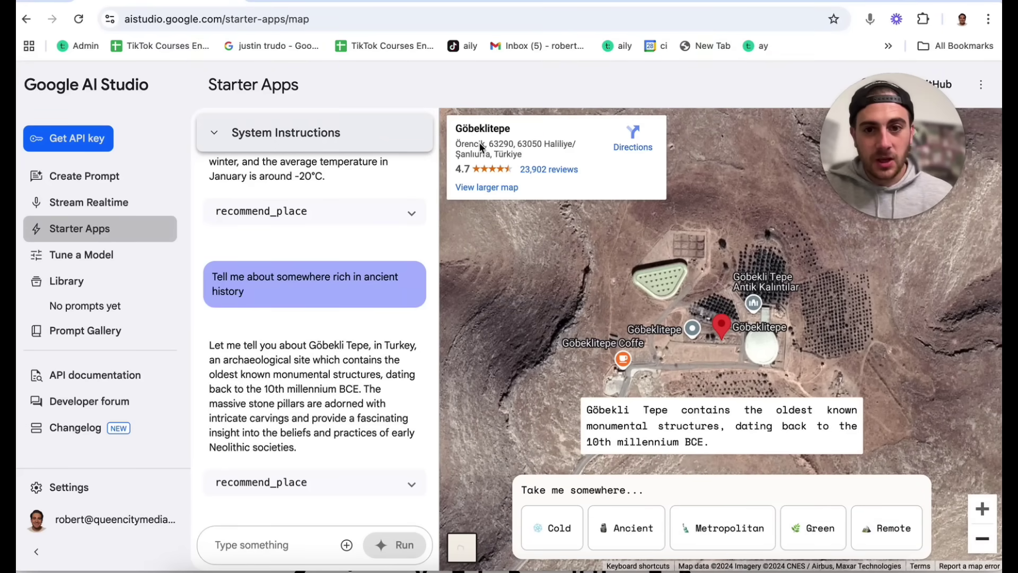
drag(513, 157, 523, 154)
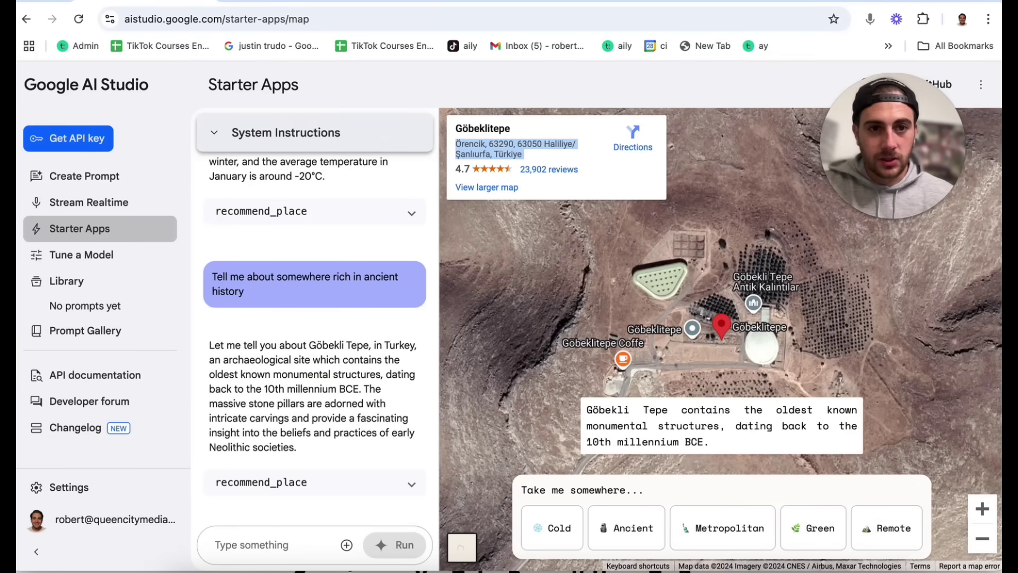
Step: Google the copied Göbekli Tepe address in a new tab and browse its Images, Videos and All results
key(ctrl+c)
key(ctrl+t)
key(ctrl+v)
key(Return)
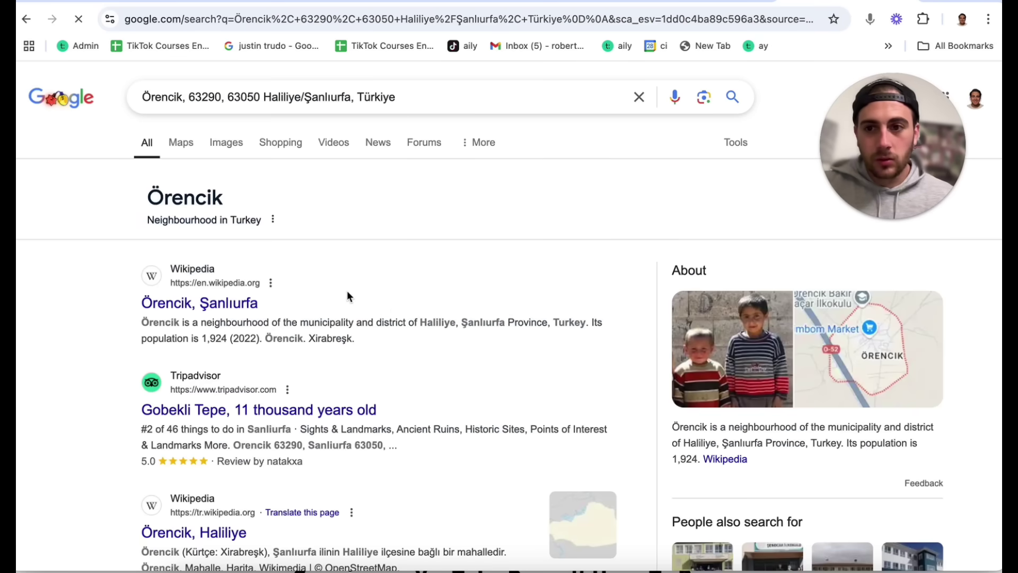
click(229, 144)
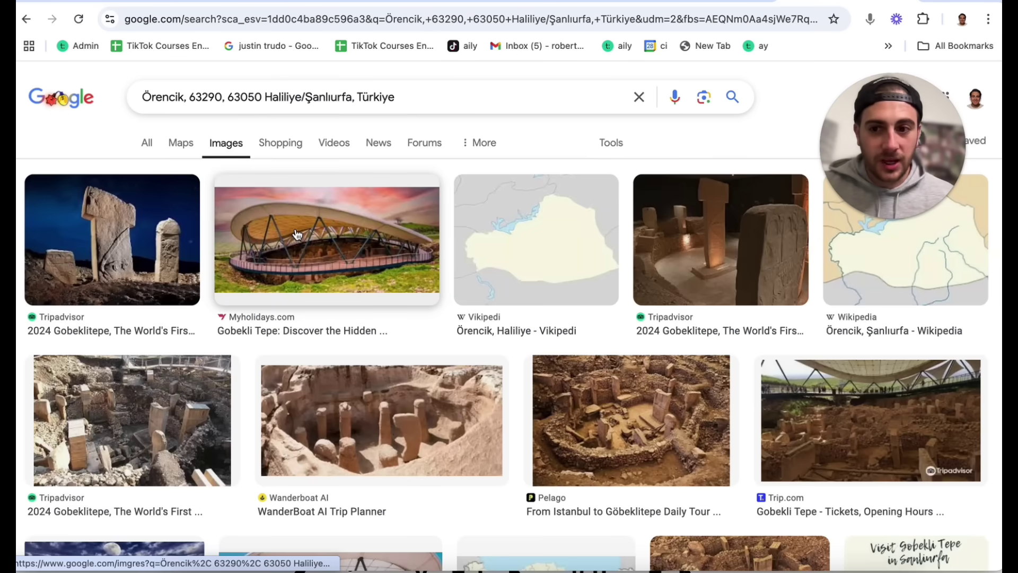
click(327, 143)
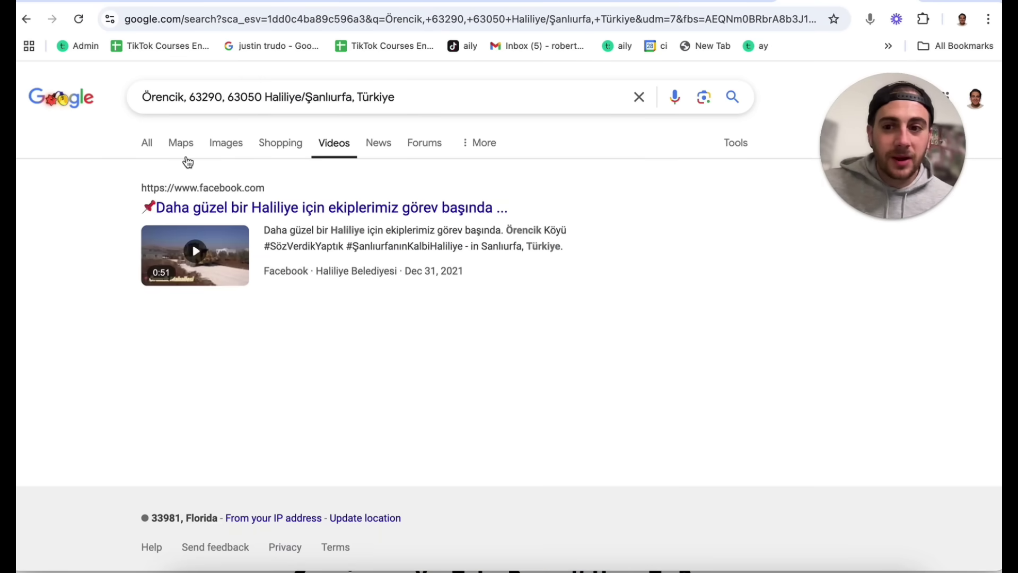
click(150, 142)
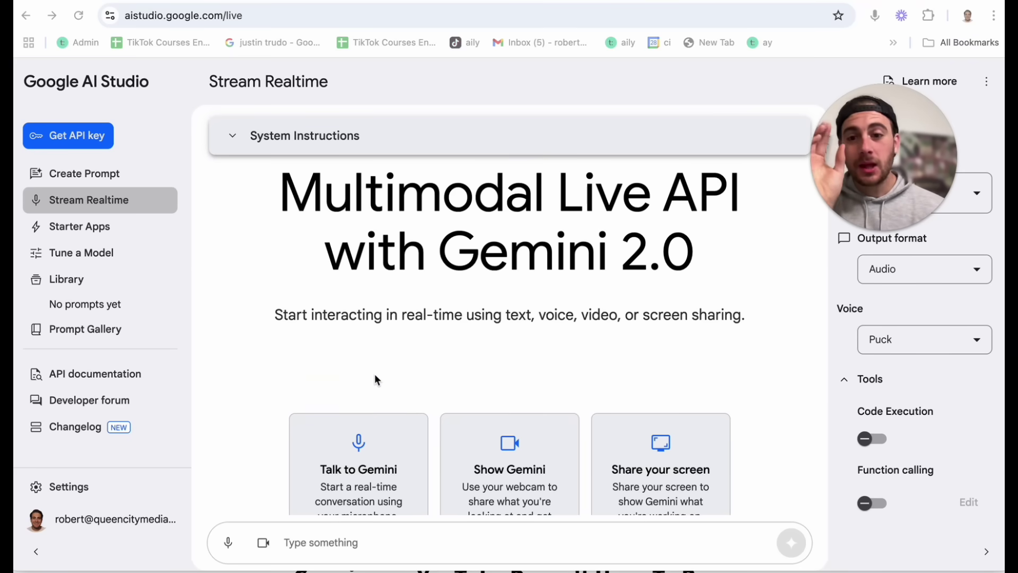
scroll(374, 374, down, 1)
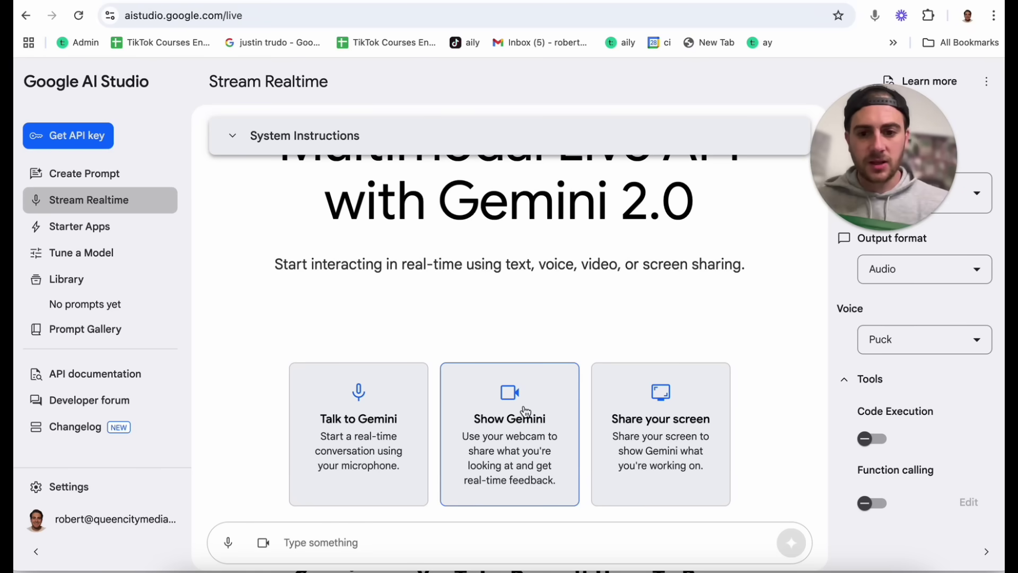
Step: Start a live webcam session with Gemini from the Show Gemini card
click(525, 411)
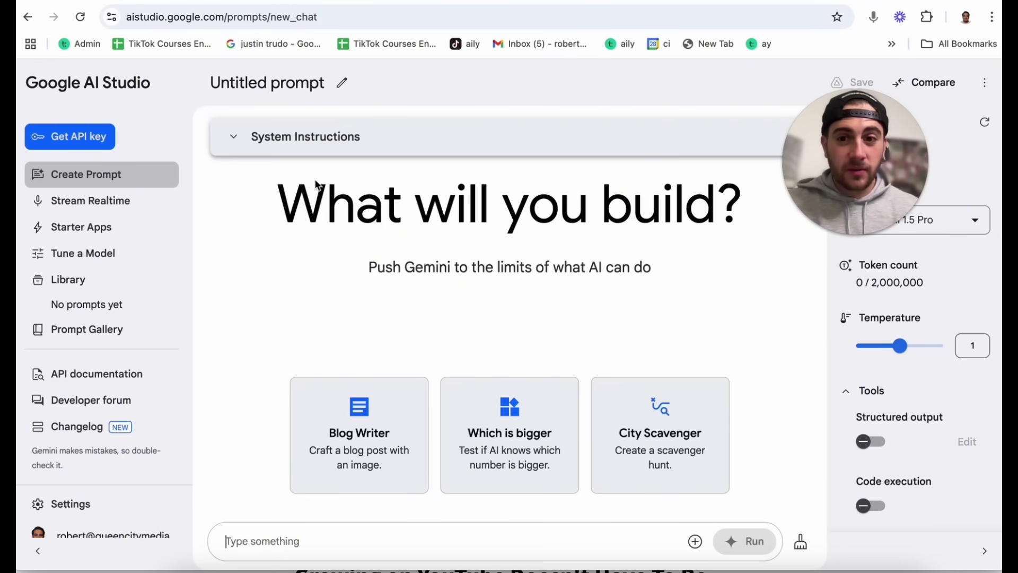
Step: Write system instructions requiring serious, short answers that go straight to the point without rambling
click(278, 138)
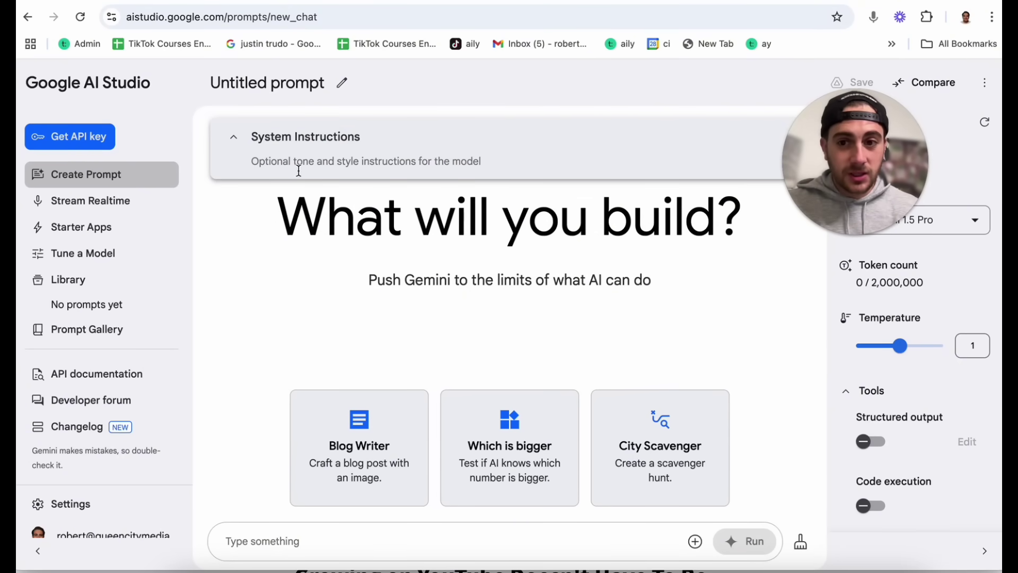
drag(837, 167, 858, 251)
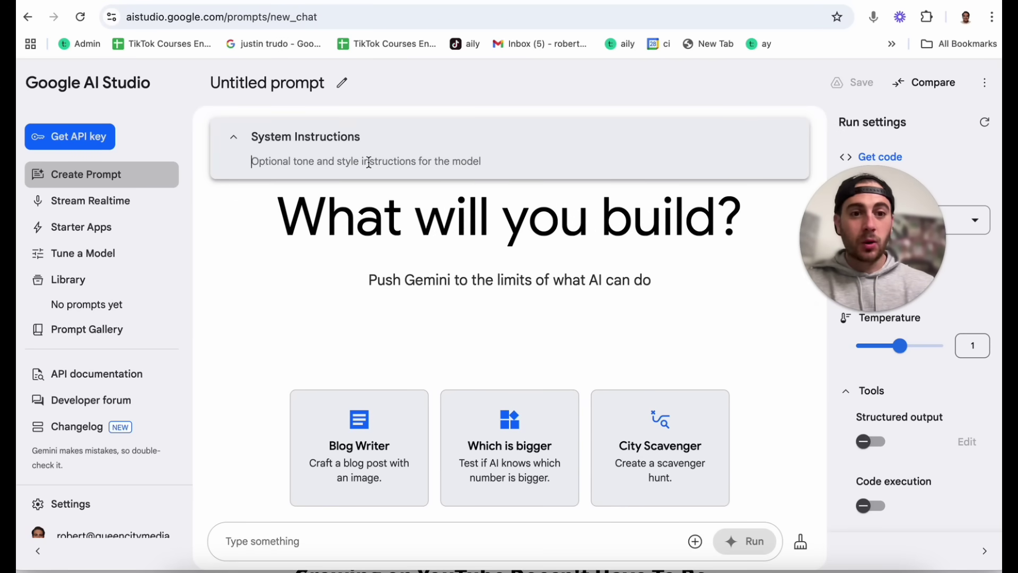
text(I)
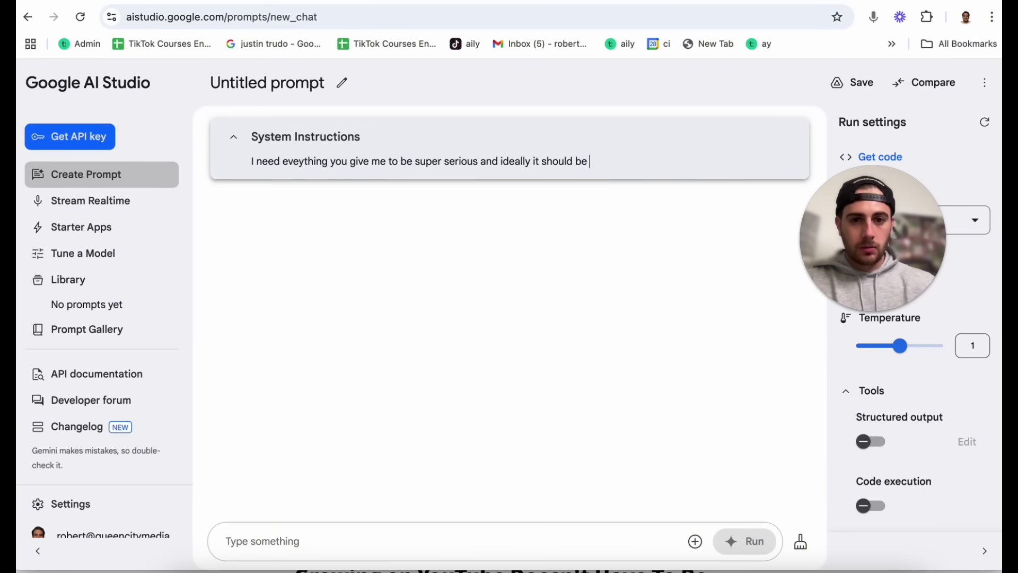
text(short - please don't ramble on - that)
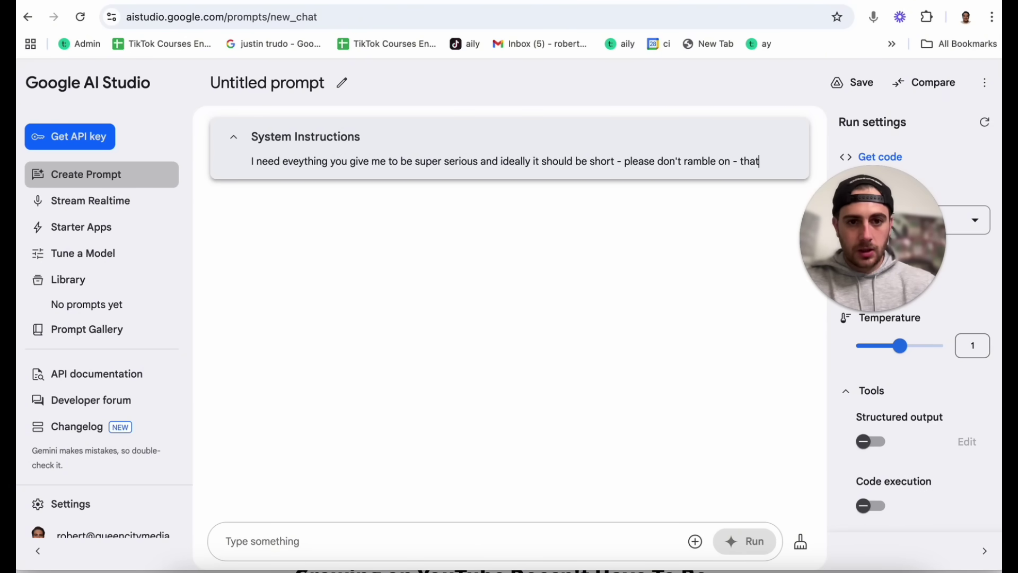
text(oy me - I need it to be straight to the poi)
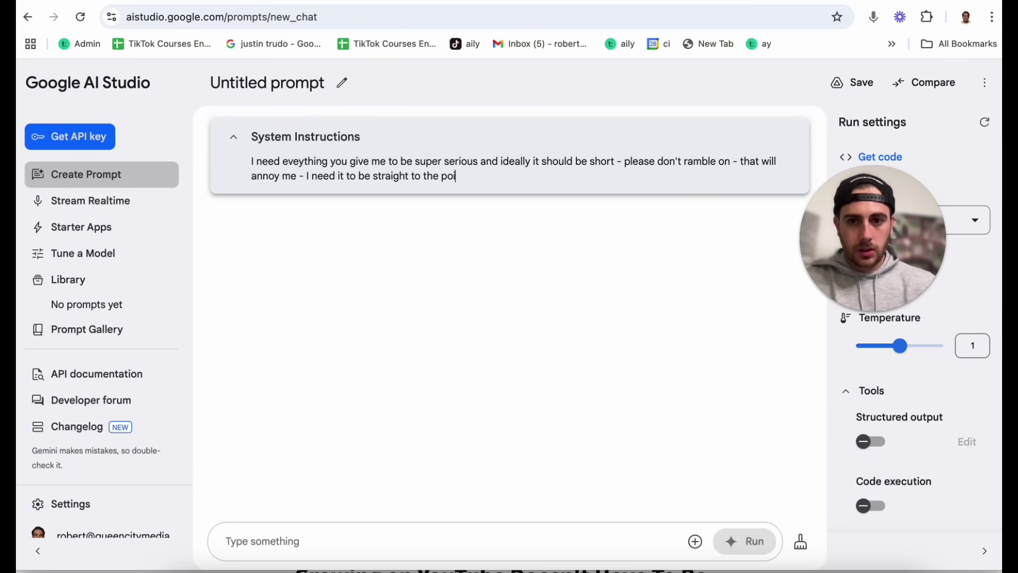
text(nt)
key(Return)
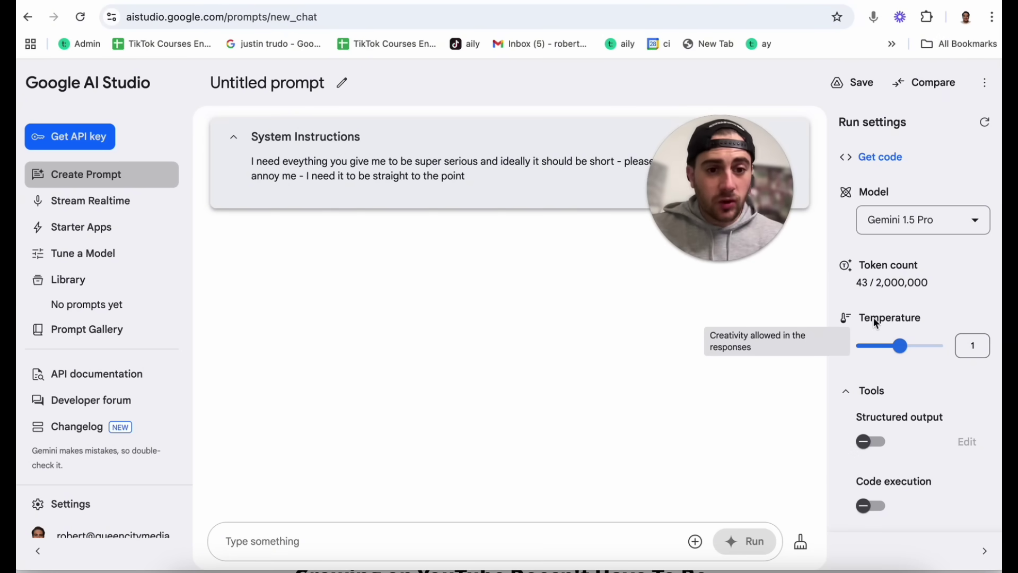
Step: At temperature 0, run 'please give me 10 titles for a video about gemini hacks'
drag(900, 346, 838, 367)
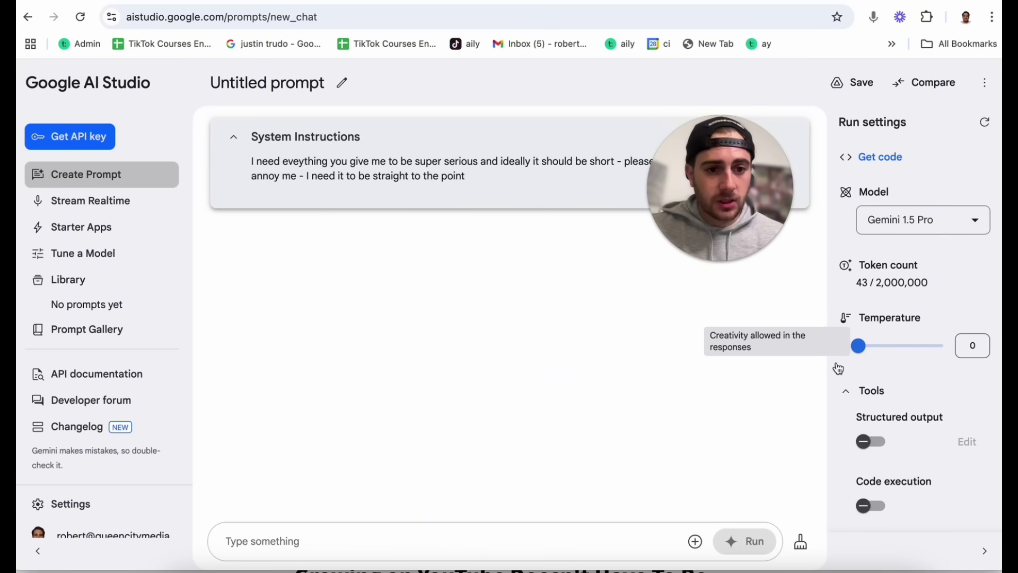
click(359, 537)
text(please g)
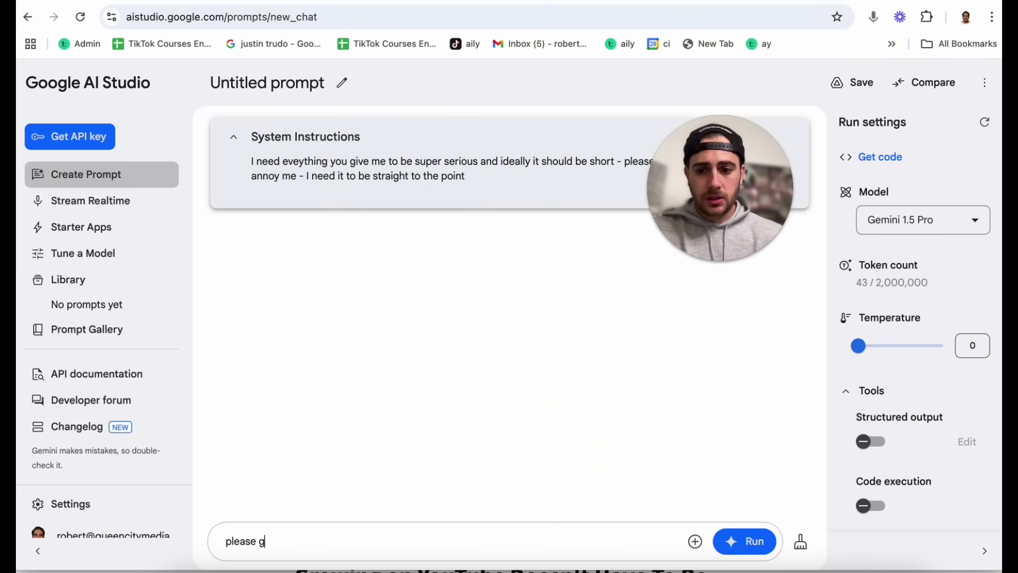
text(ive me 10 titl)
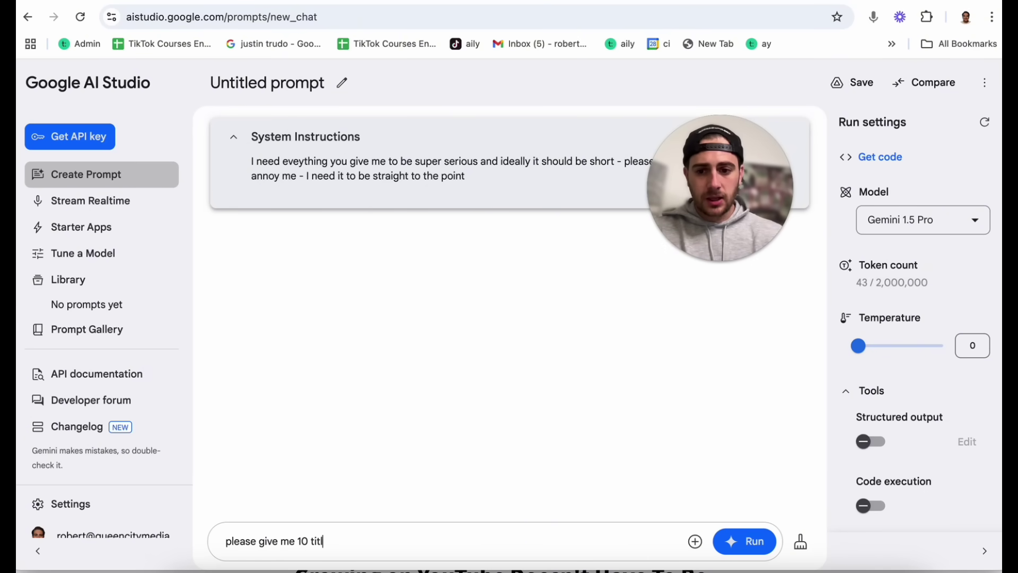
text(es for a video about gemini hacks)
key(Return)
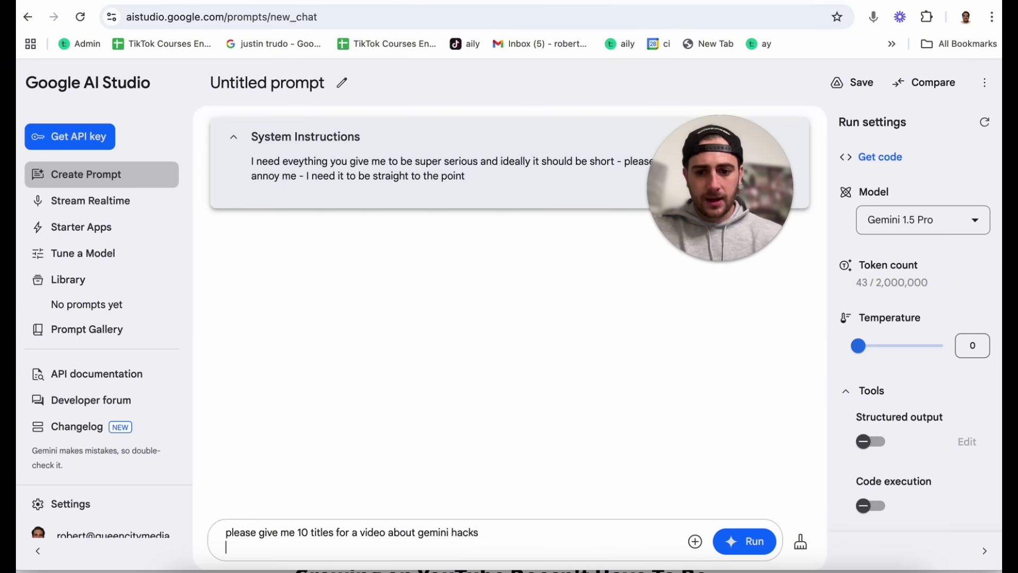
click(759, 539)
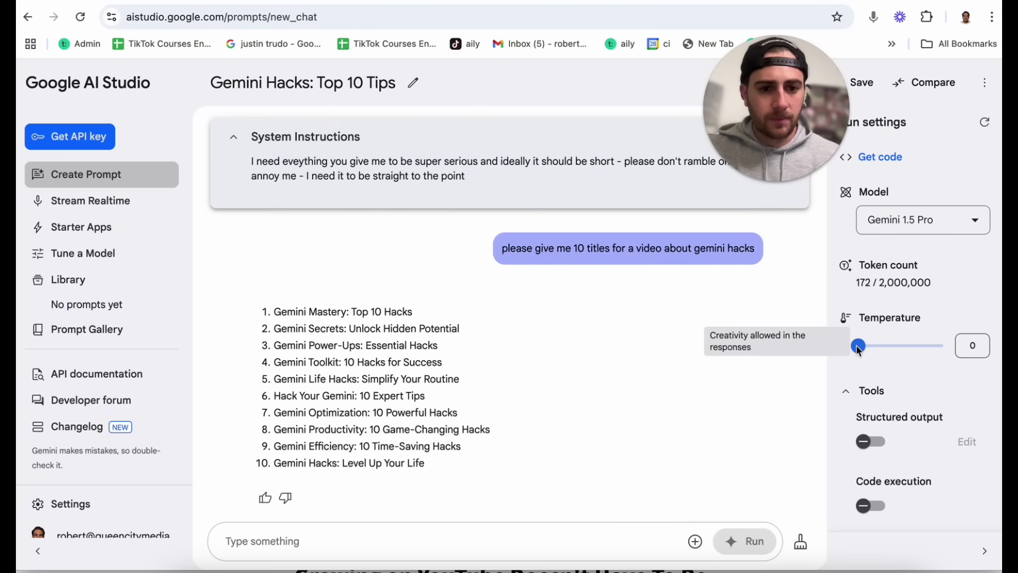
Step: Raise the temperature to 2 and send a follow-up asking for more creative Gemini hack titles
drag(867, 354, 943, 350)
click(484, 541)
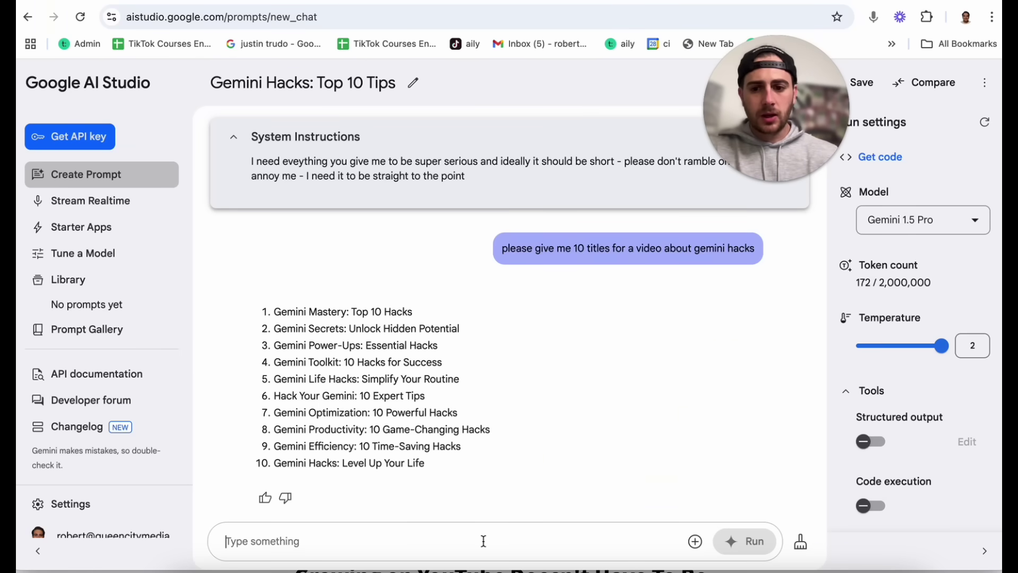
text(please make these more creative I just turned your t)
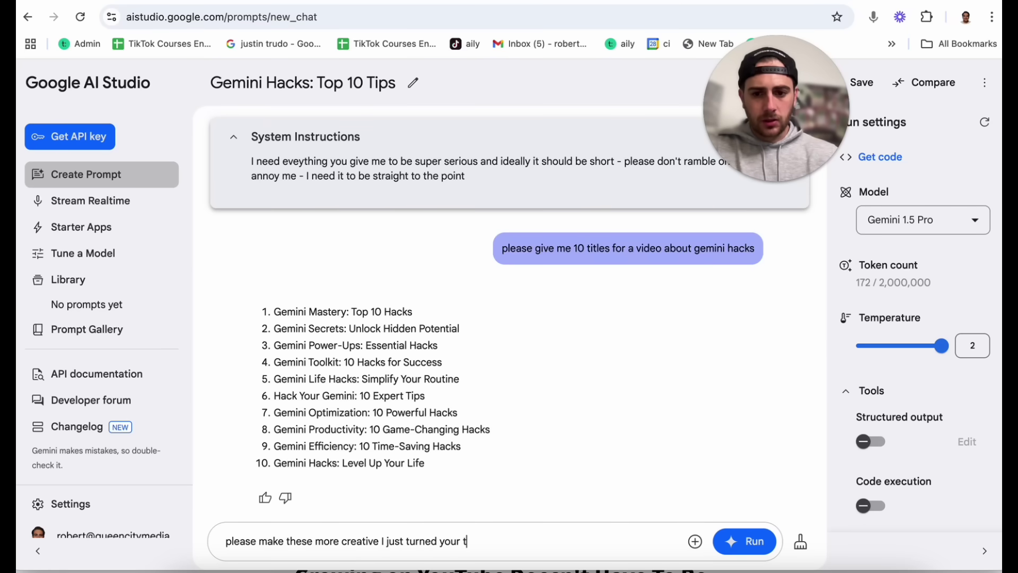
text(up)
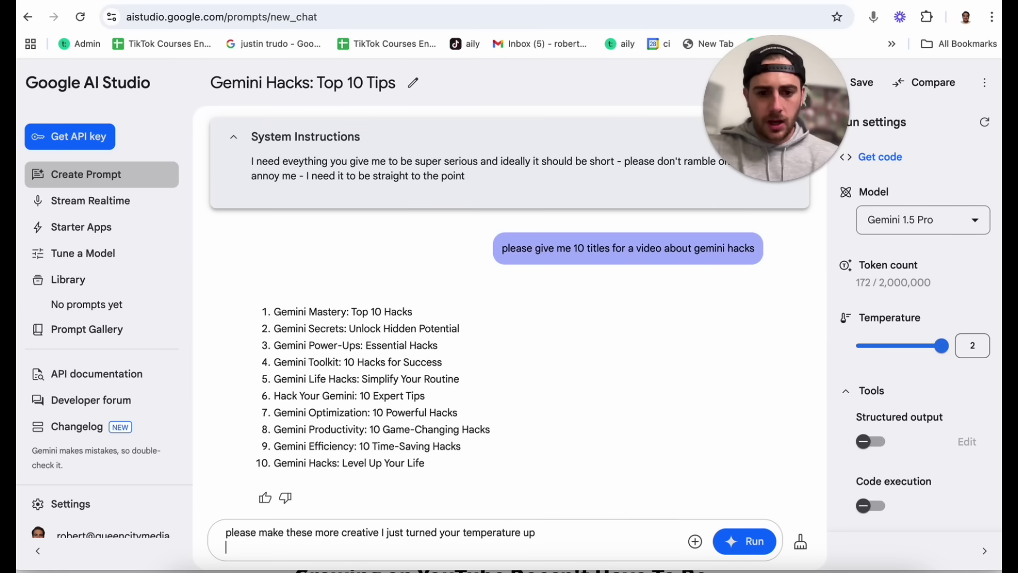
key(Return)
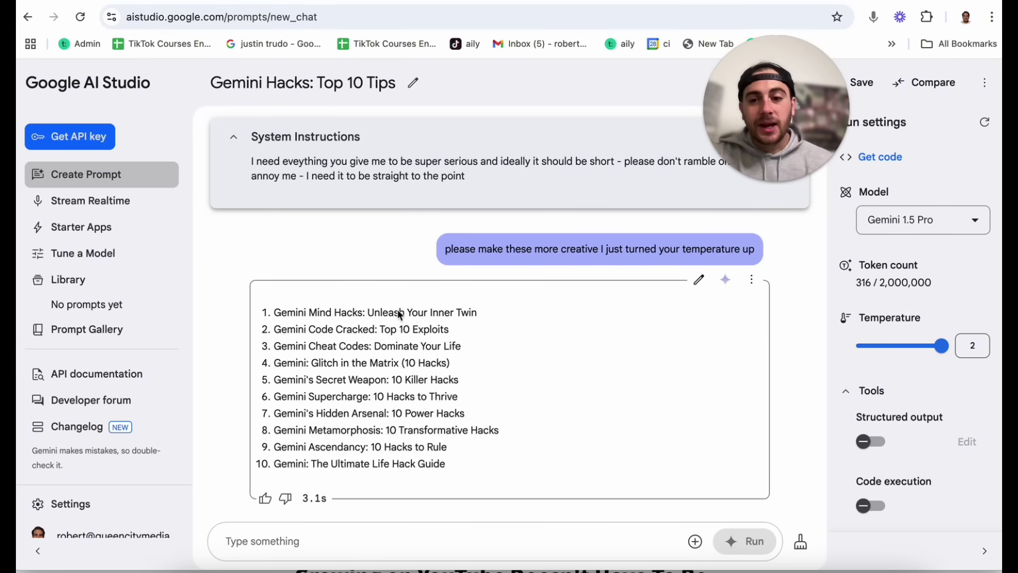
click(695, 541)
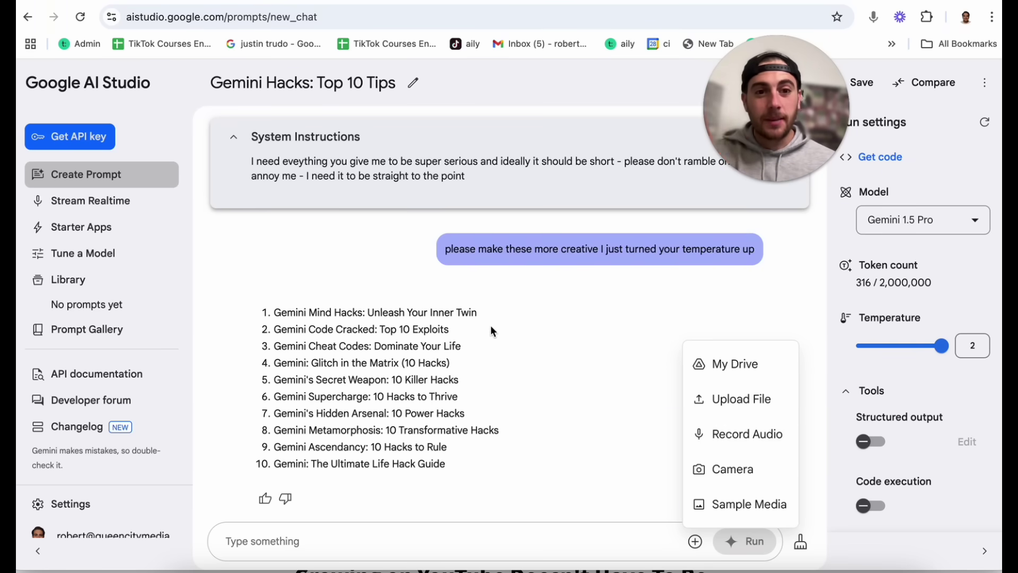
Step: Close the insert menu and scroll down the Video Q&A sample prompt to its answer
click(539, 366)
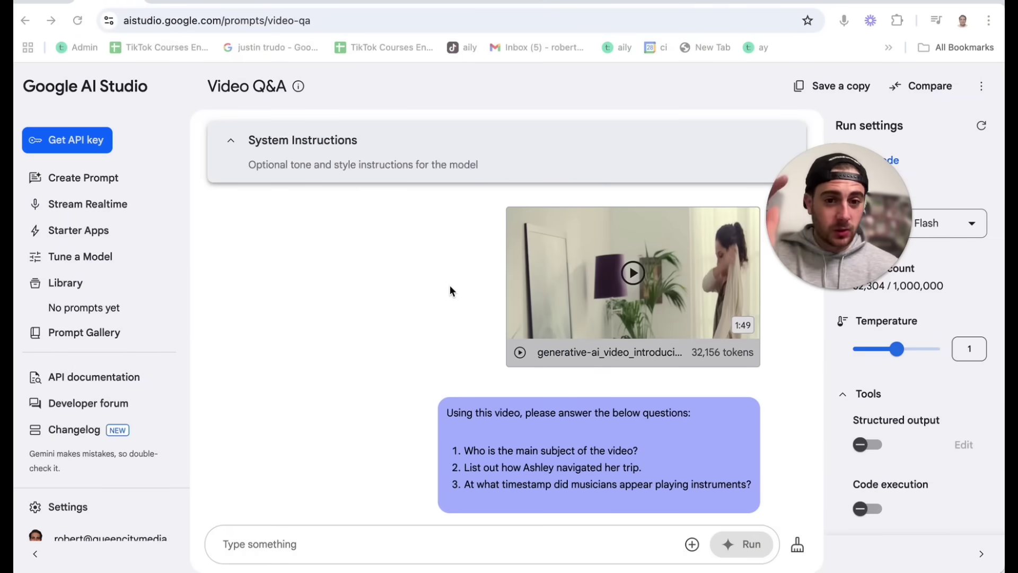
scroll(468, 416, down, 3)
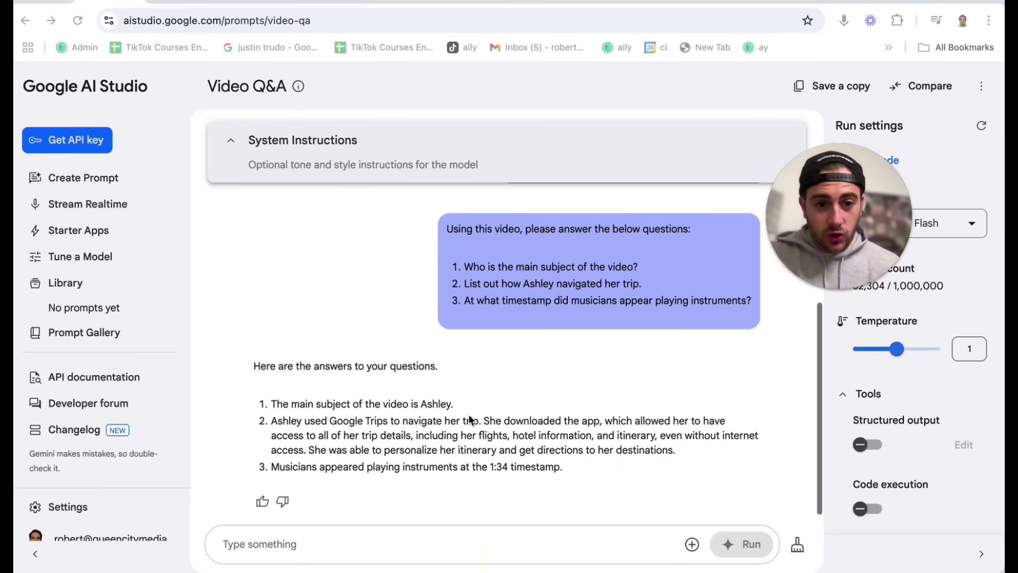
Step: Set temperature to 2 and instruct the model to be an expert at attention-keeping YouTube videos
drag(857, 242, 774, 185)
click(939, 349)
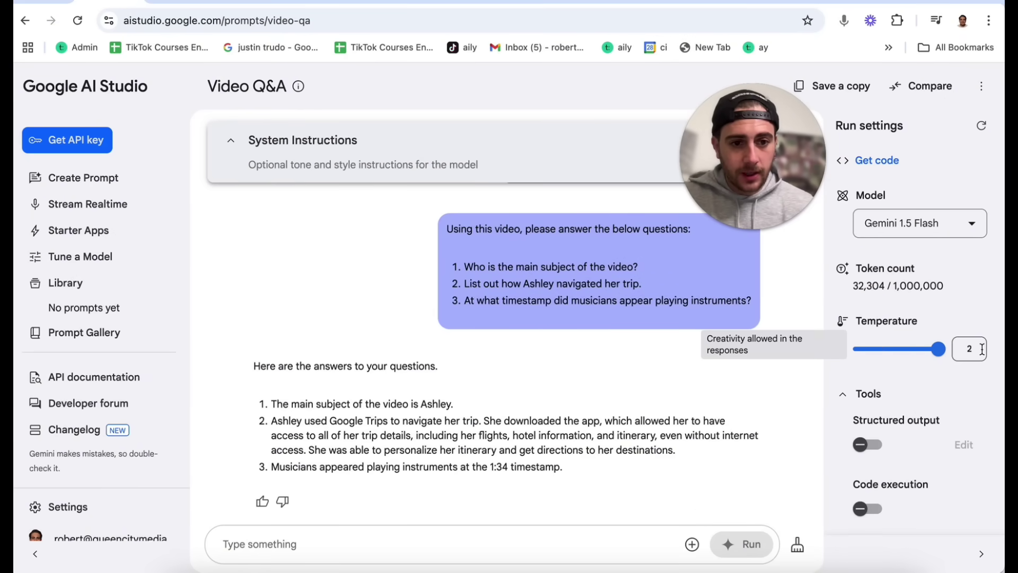
click(344, 166)
text(i need )
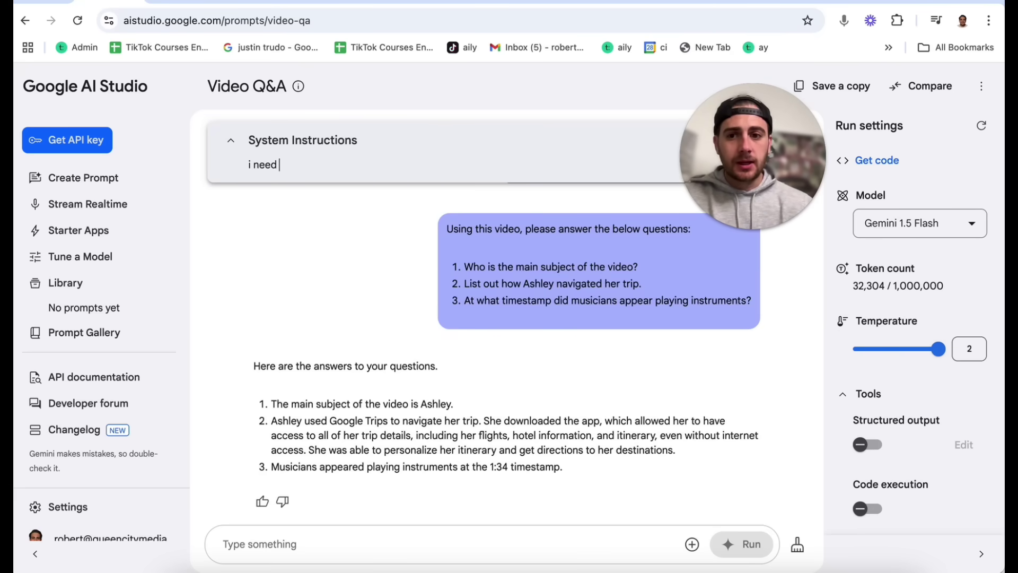
text(you to be an exper)
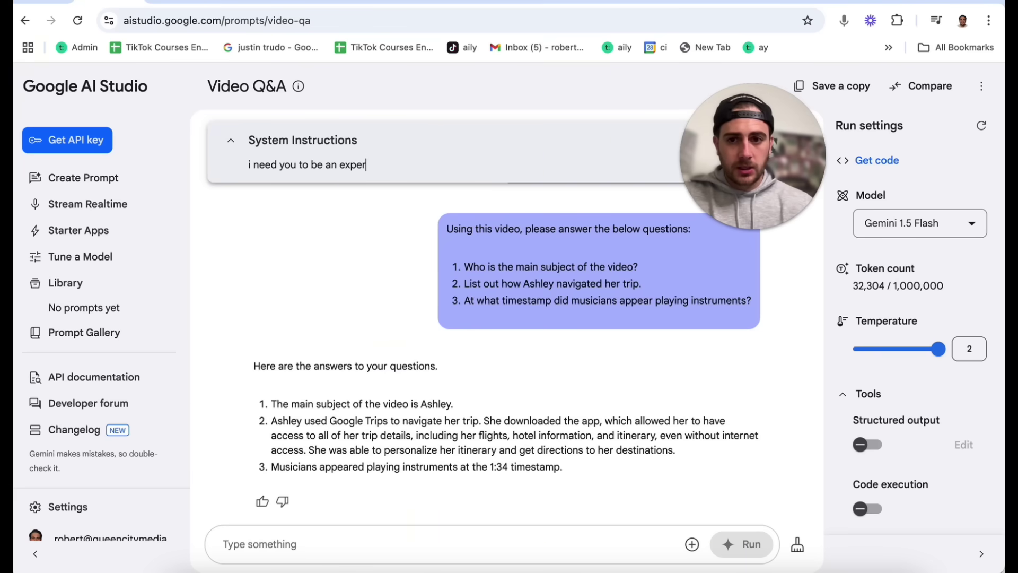
text(t at creating youtube videos that keep people's attention)
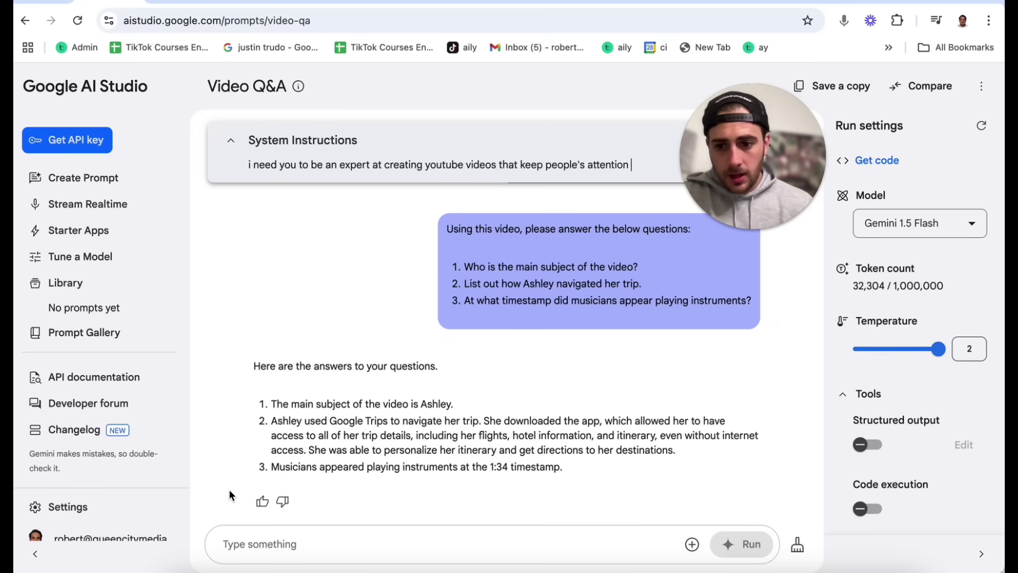
Step: Paste the prepared prompt asking for 10 retention improvements, with the transcript, and review it
click(279, 541)
text(I am providing you with a video and it's transcript - can you please give me 10 different ways I can improve the video - I want to maximize the audience retention that it gets on YouTube - the video is a pitch for my TikTok Mentorship Program  this organic rure)
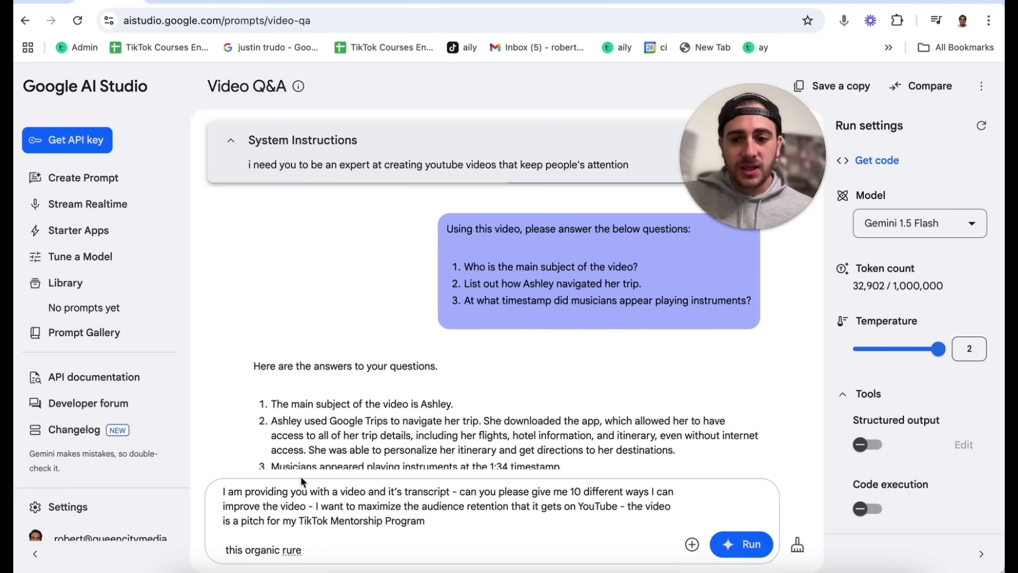
drag(322, 506, 423, 516)
click(423, 516)
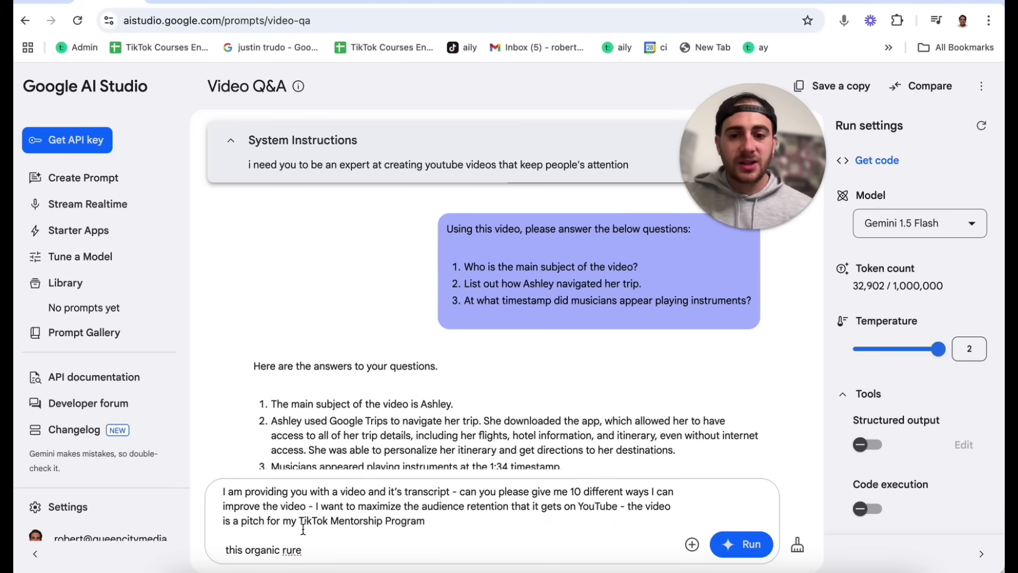
scroll(303, 531, down, 1)
scroll(303, 531, down, 1)
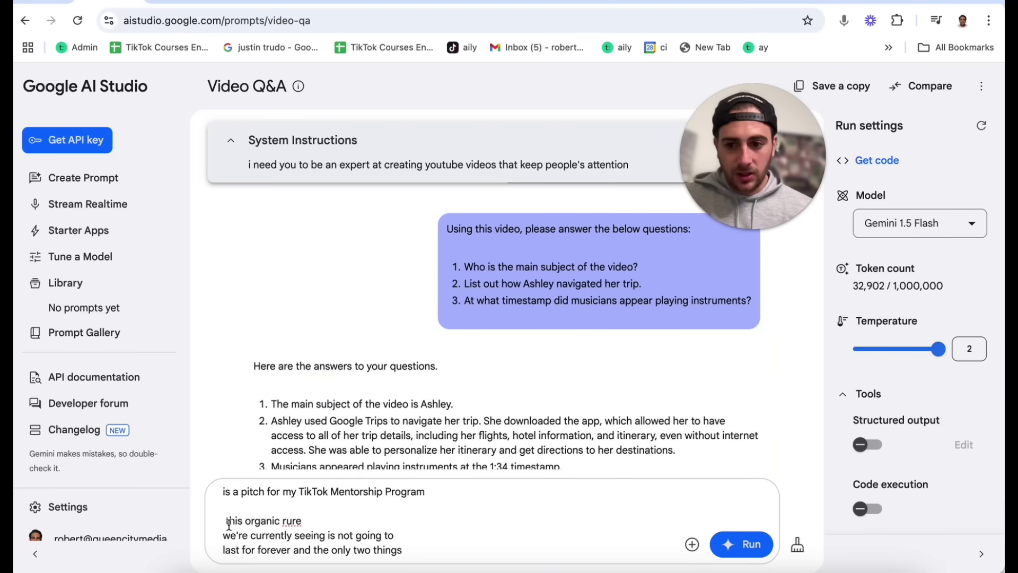
scroll(229, 525, down, 3)
scroll(229, 525, down, 10)
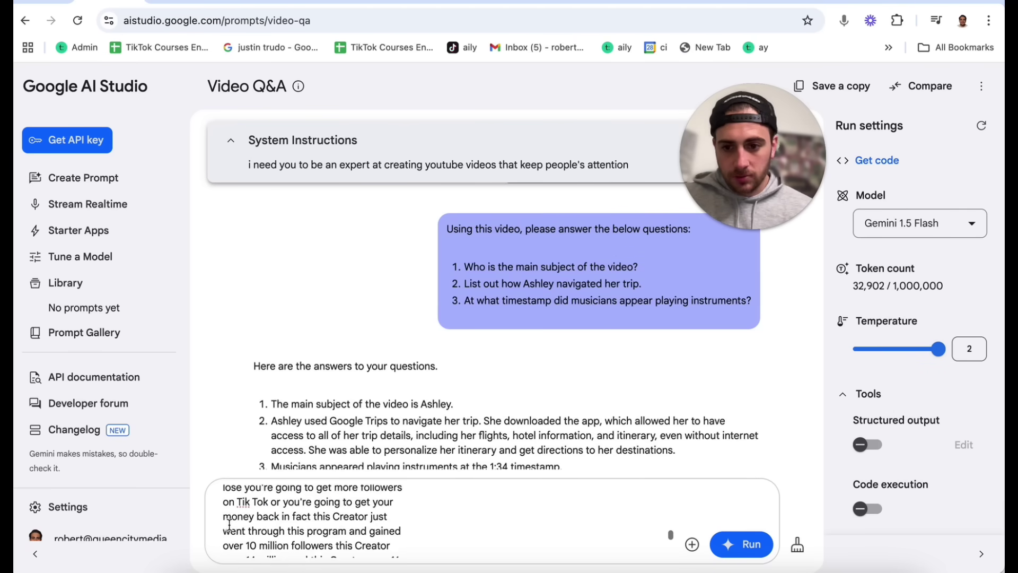
scroll(229, 525, up, 10)
scroll(230, 525, up, 4)
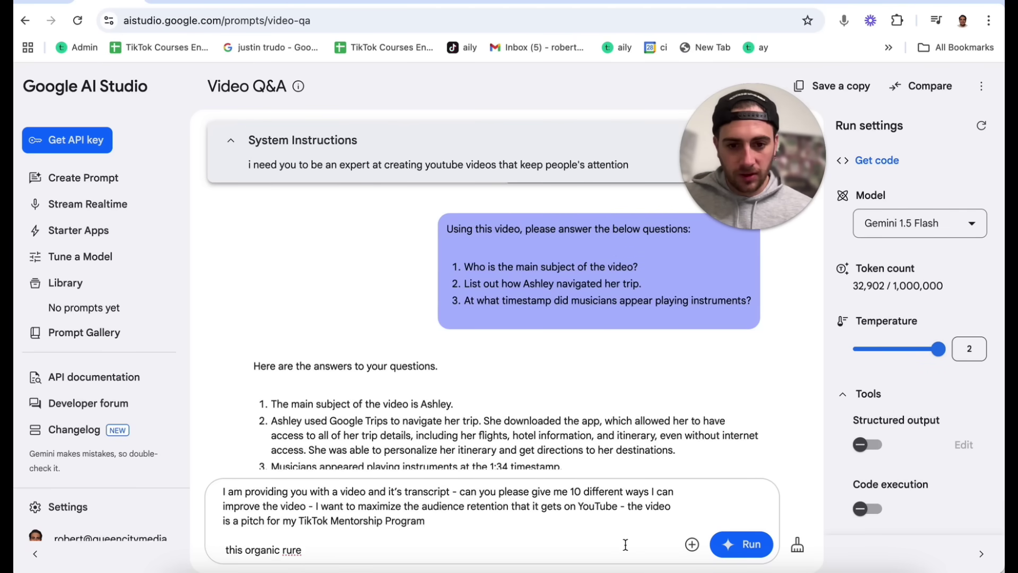
Step: Search Finder for 'tiktok ending' and drag TikTok Ending.mp4 onto the AI Studio prompt
click(191, 569)
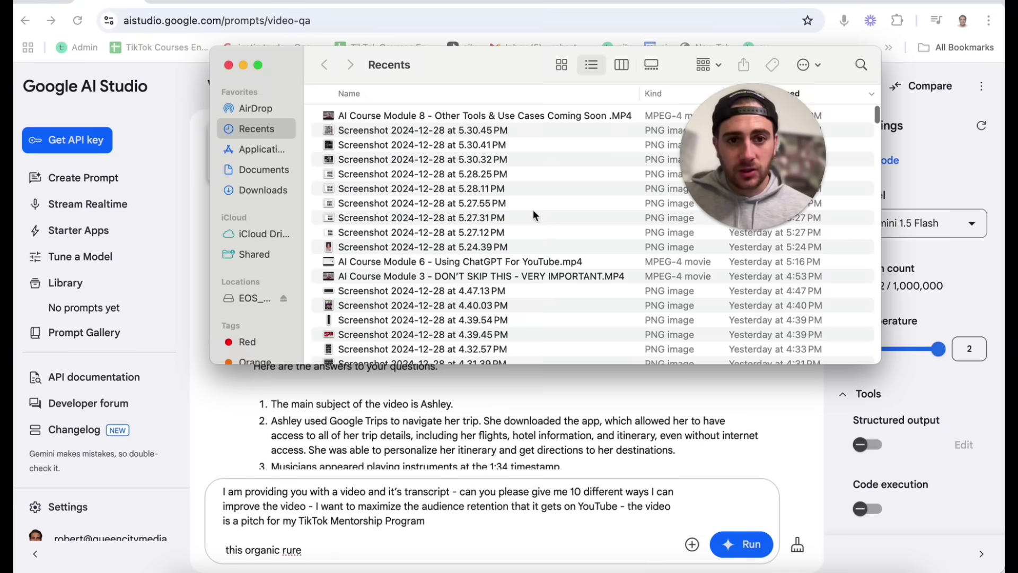
click(862, 65)
text(ti)
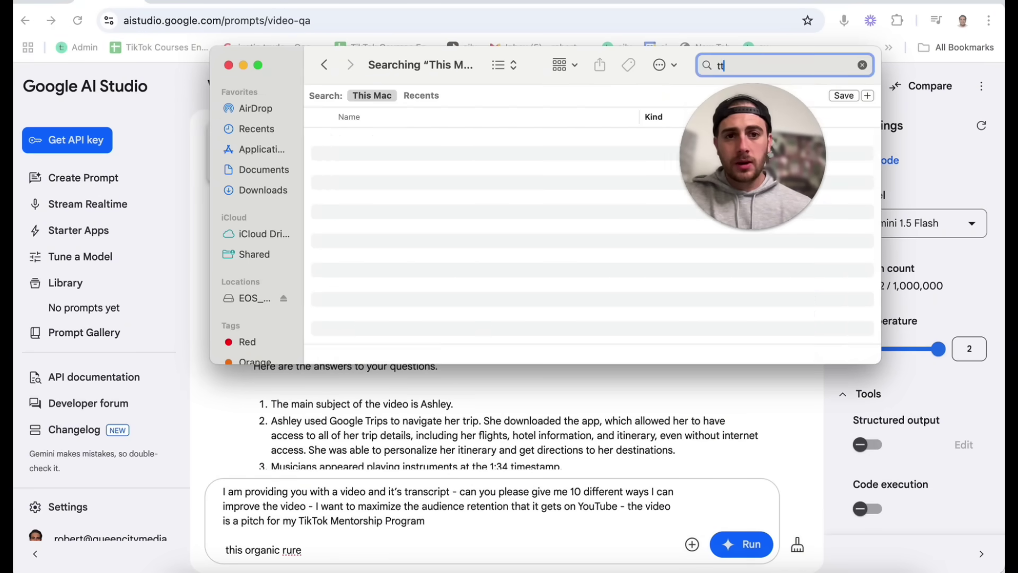
text(ktok ending)
key(Return)
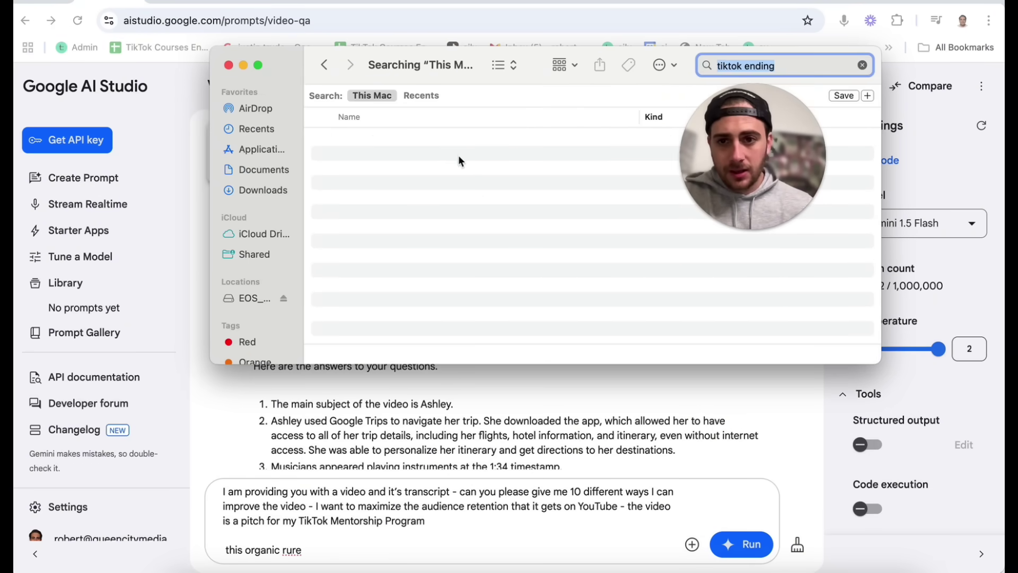
drag(404, 258, 488, 514)
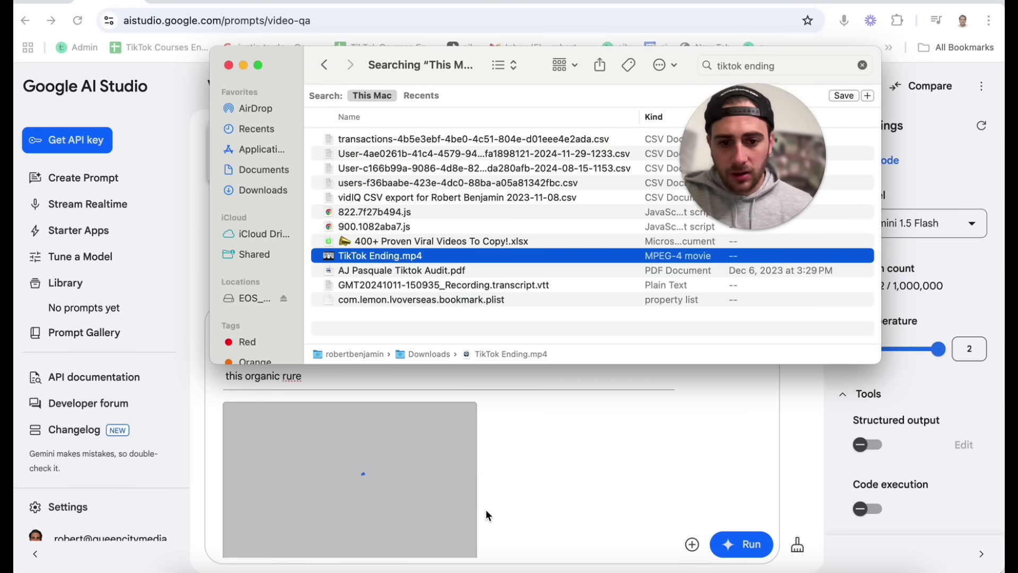
click(228, 64)
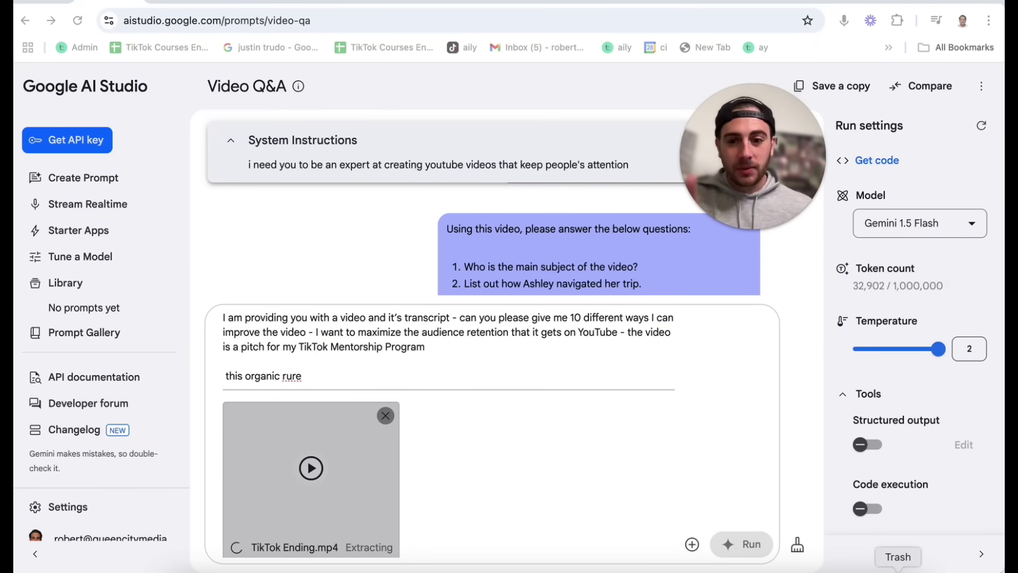
Step: Run the prompt with the attached video and read the Compelling Hook and Visual Variety tips
click(733, 549)
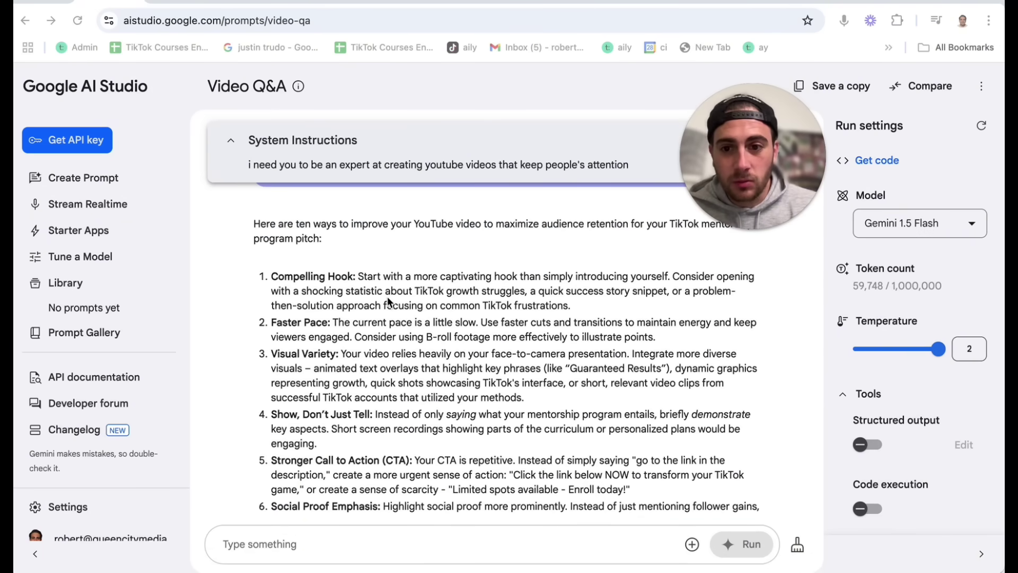
triple_click(352, 290)
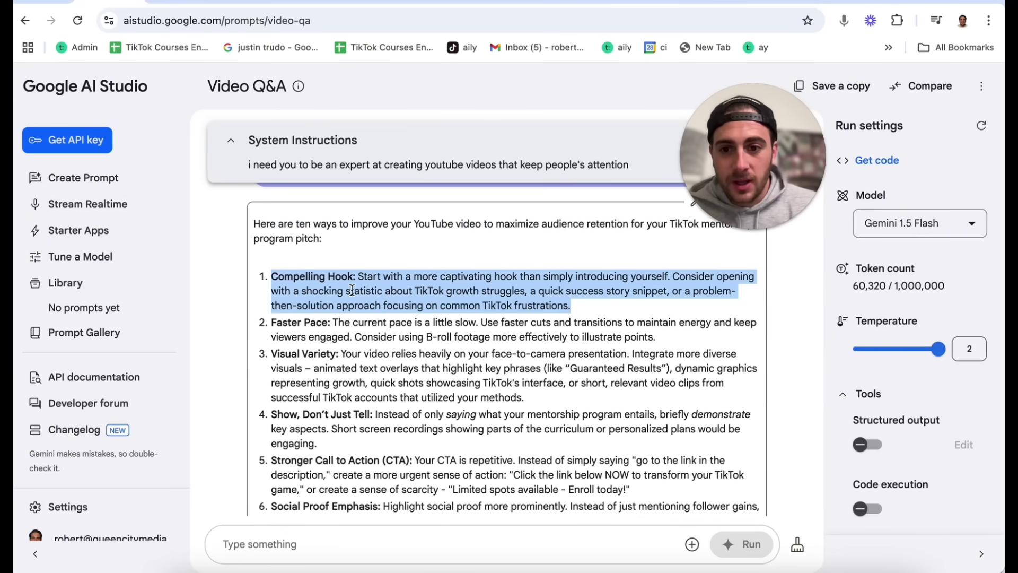
triple_click(352, 330)
scroll(348, 331, down, 1)
triple_click(348, 339)
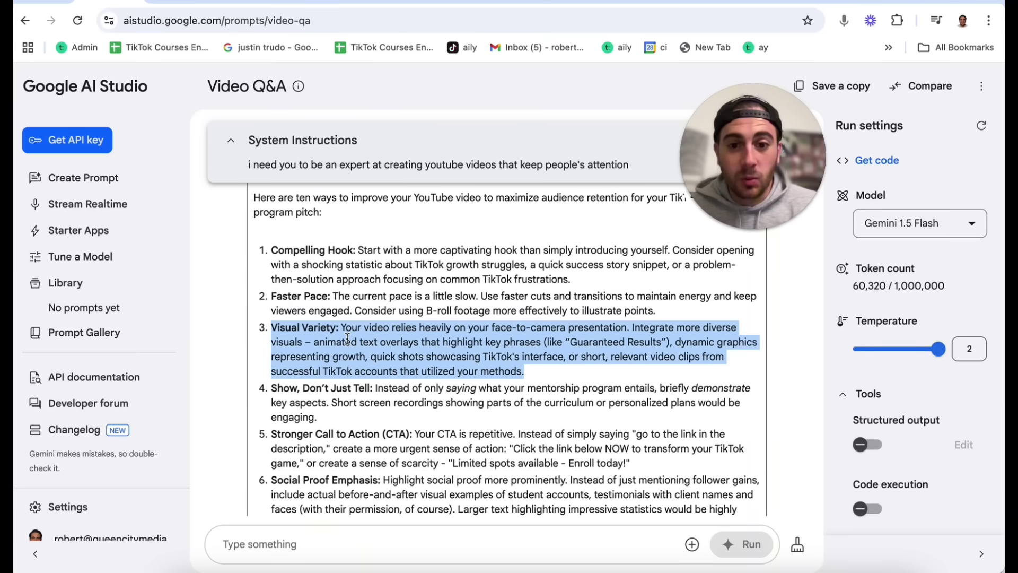
click(425, 338)
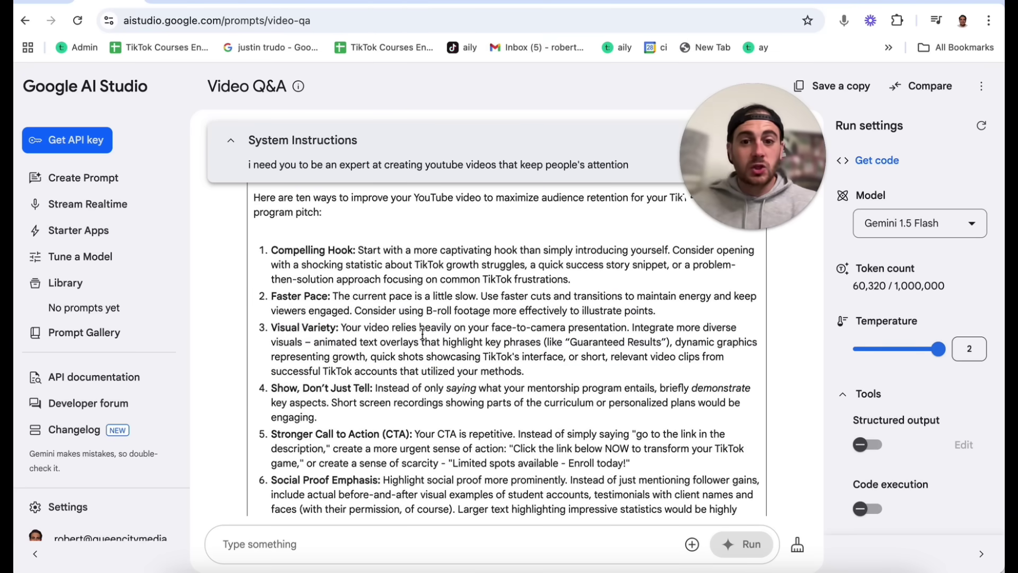
Step: Read the Show, Don't Just Tell, Stronger Call to Action, Social Proof and Storytelling tips
scroll(491, 415, down, 1)
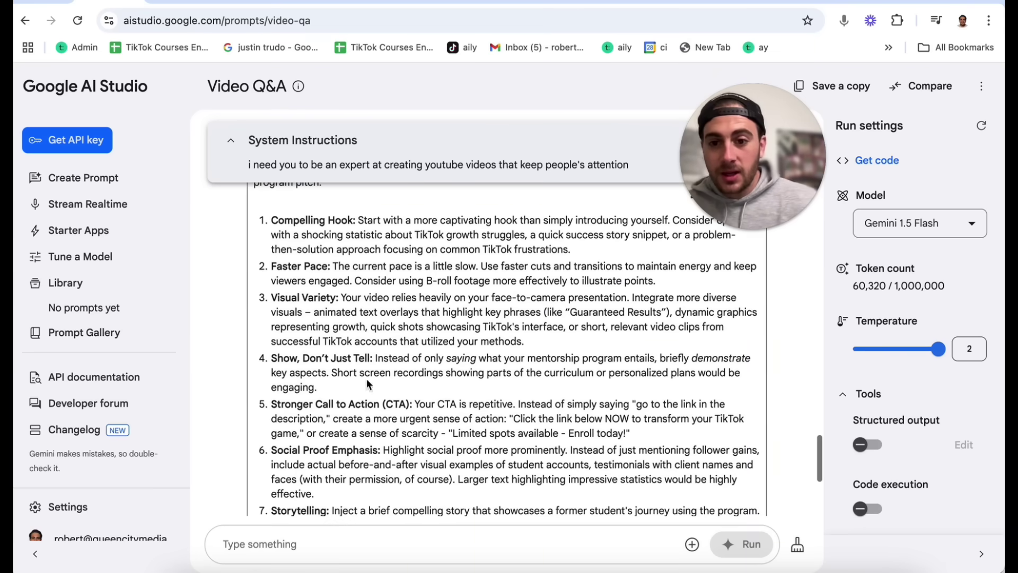
triple_click(491, 414)
scroll(491, 414, down, 1)
double_click(348, 392)
triple_click(354, 395)
scroll(355, 395, down, 1)
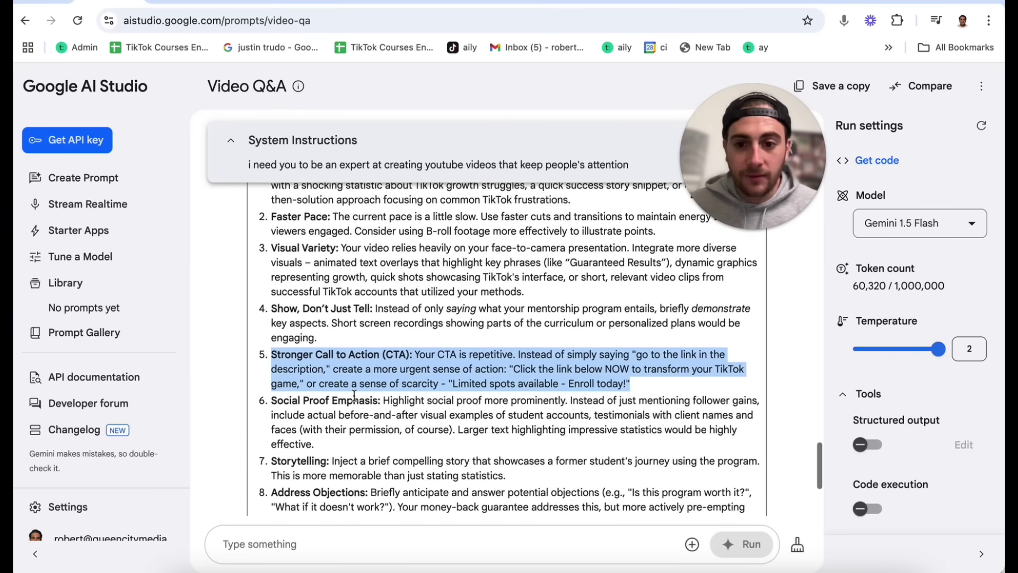
triple_click(352, 421)
scroll(352, 420, down, 1)
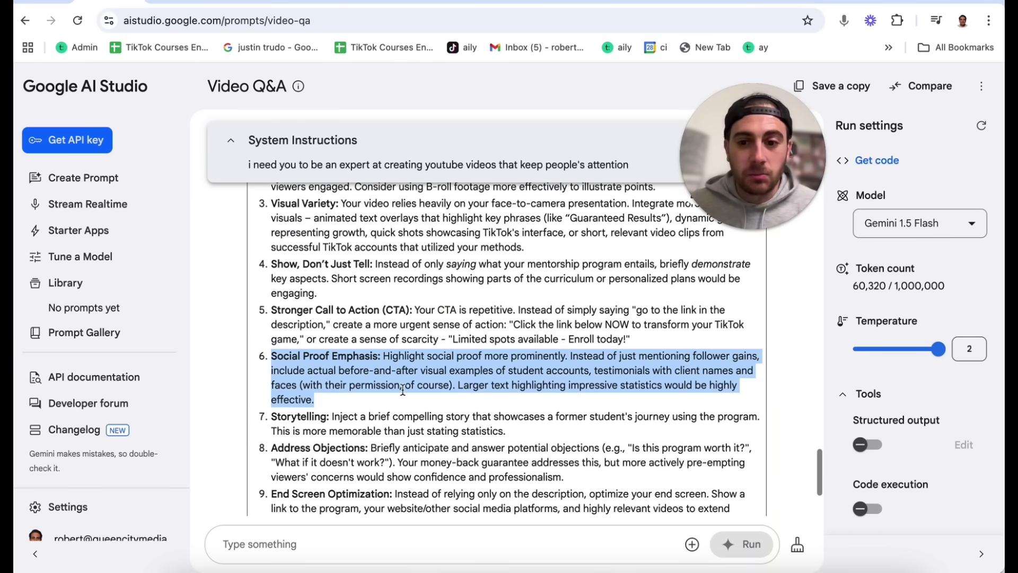
scroll(352, 421, down, 1)
triple_click(391, 401)
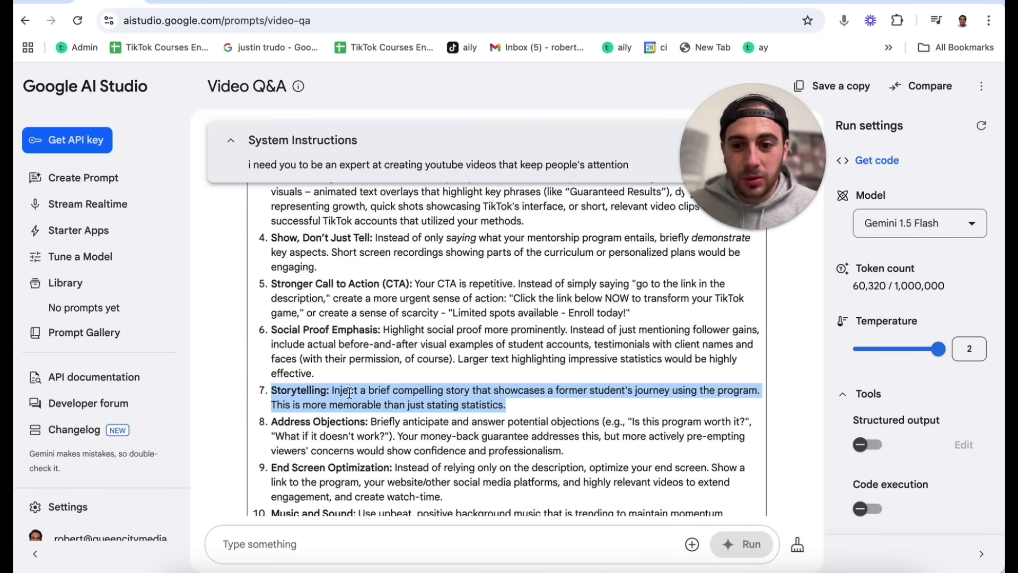
Step: Finish reading the Address Objections, End Screen Optimization and Music and Sound tips
drag(499, 390, 601, 393)
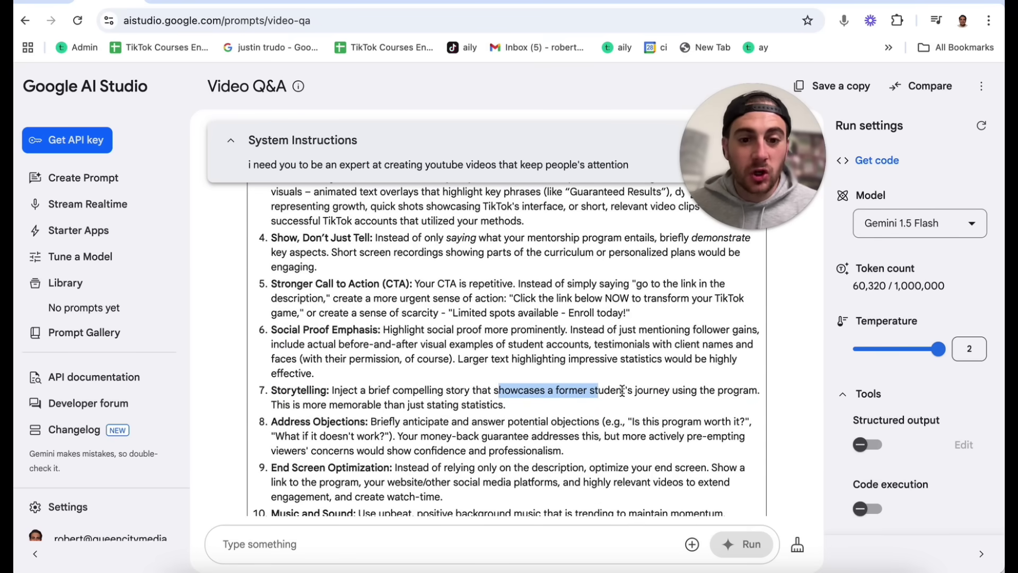
scroll(622, 391, down, 1)
triple_click(370, 406)
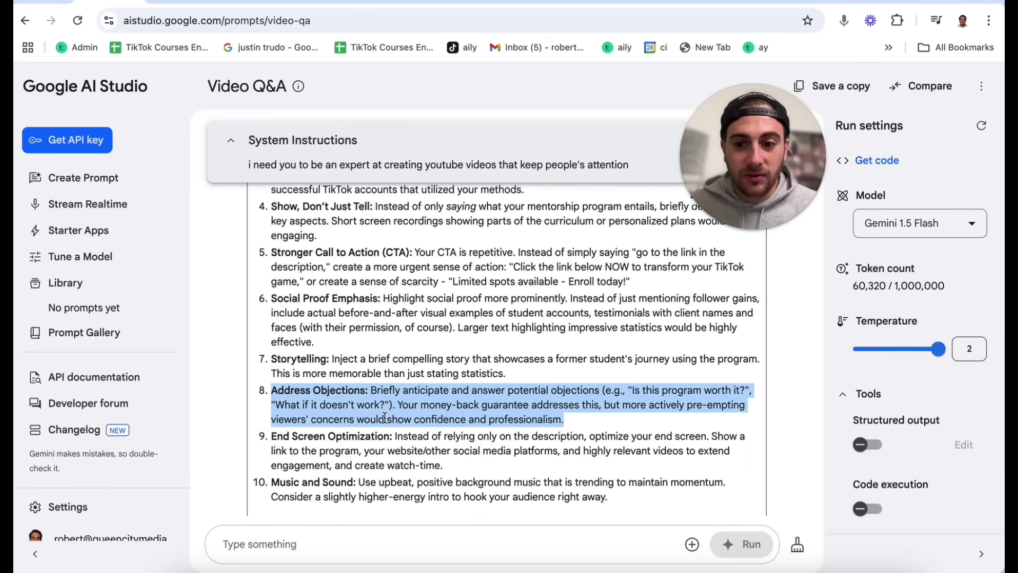
triple_click(385, 450)
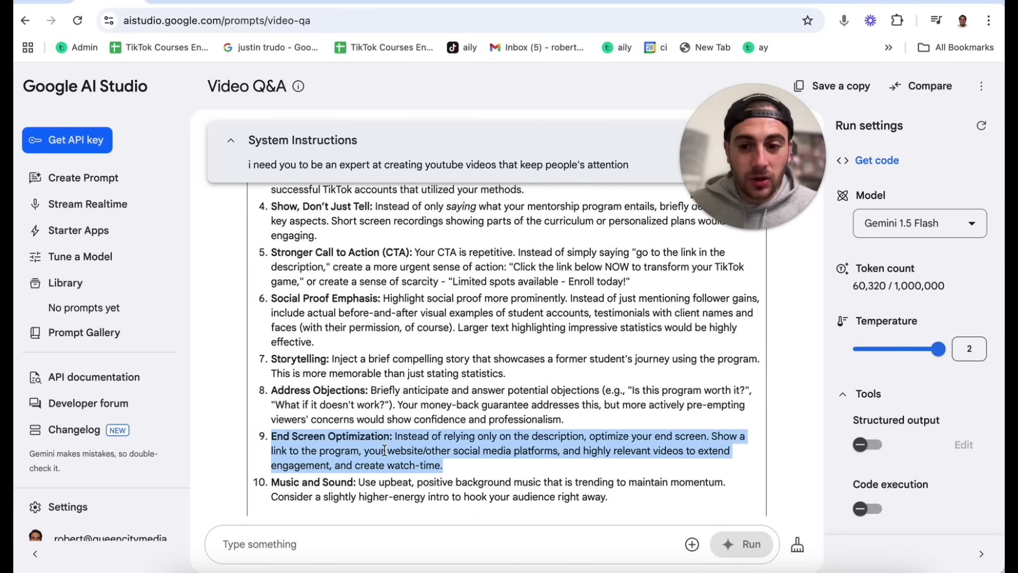
scroll(384, 451, down, 1)
triple_click(377, 477)
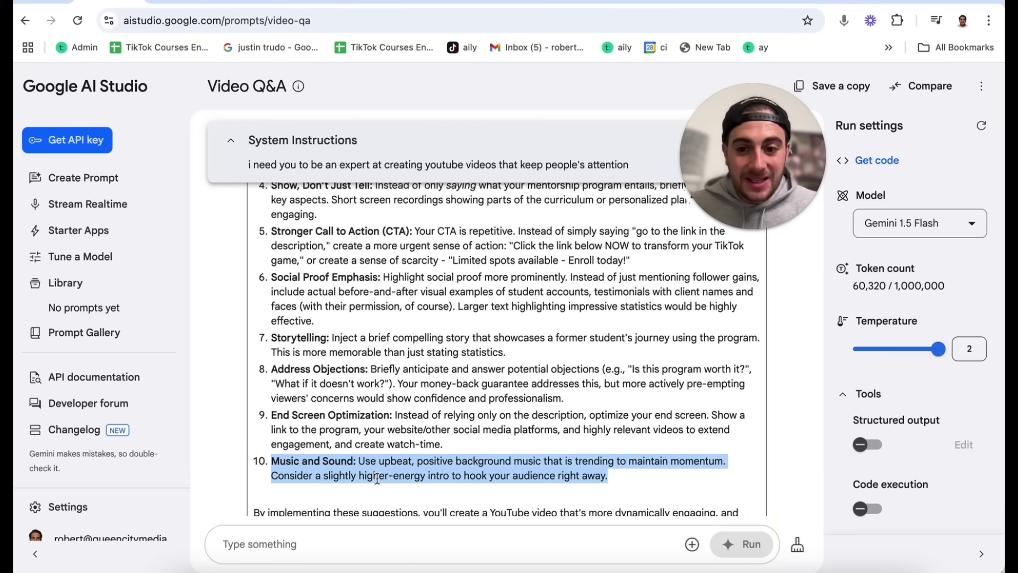
scroll(377, 479, down, 1)
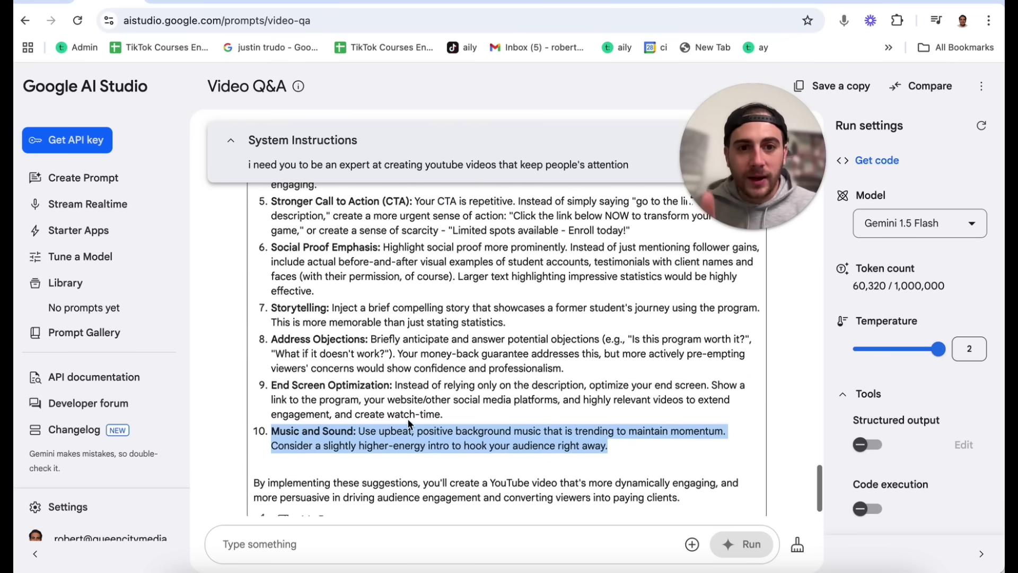
scroll(408, 423, up, 10)
scroll(409, 423, down, 10)
click(325, 543)
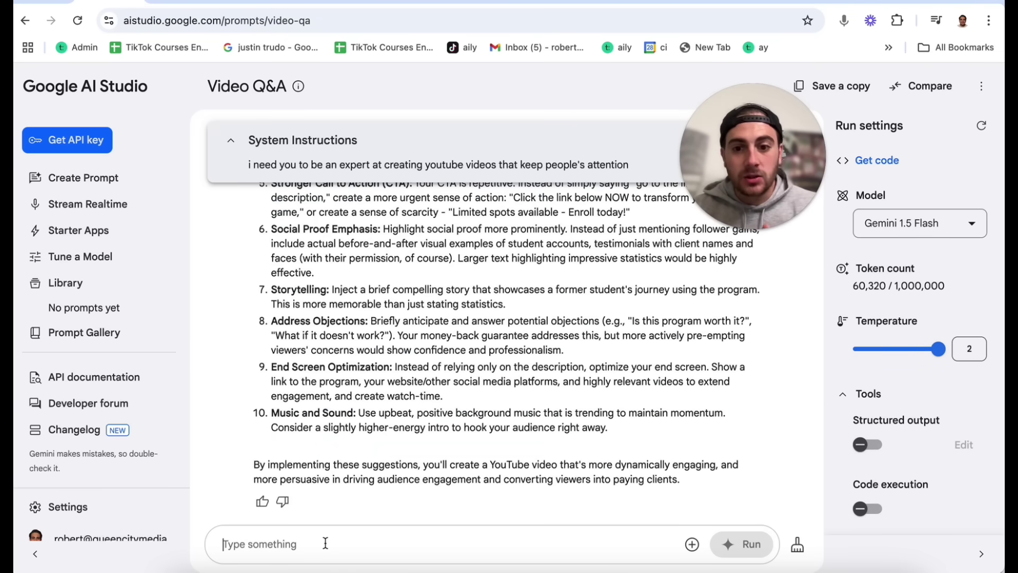
Step: Run the follow-up 'please give me a better hook if you don't like the one I used'
text(for example please)
key(ctrl+a)
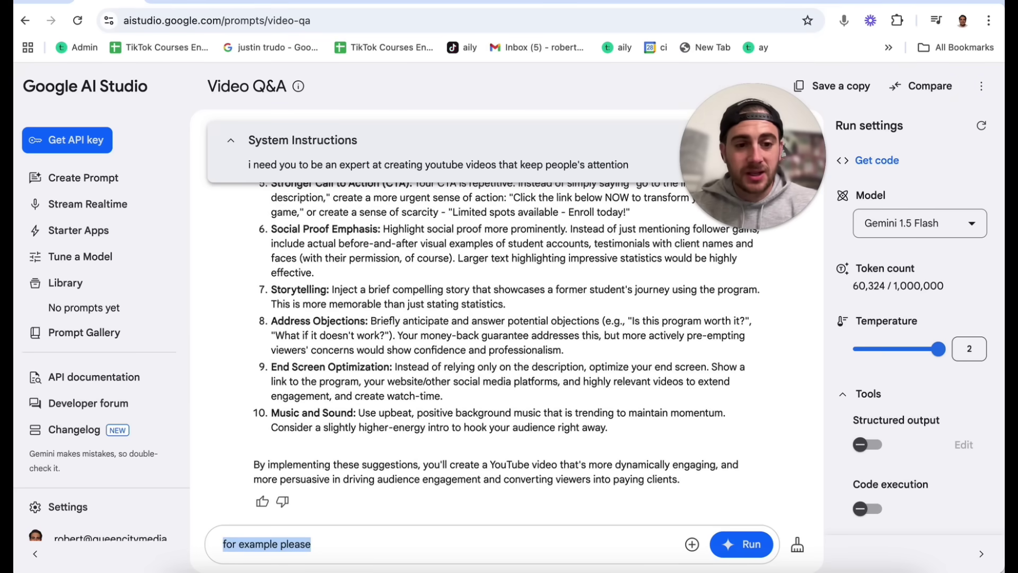
text(please give me a better hook if you don't like the one I used)
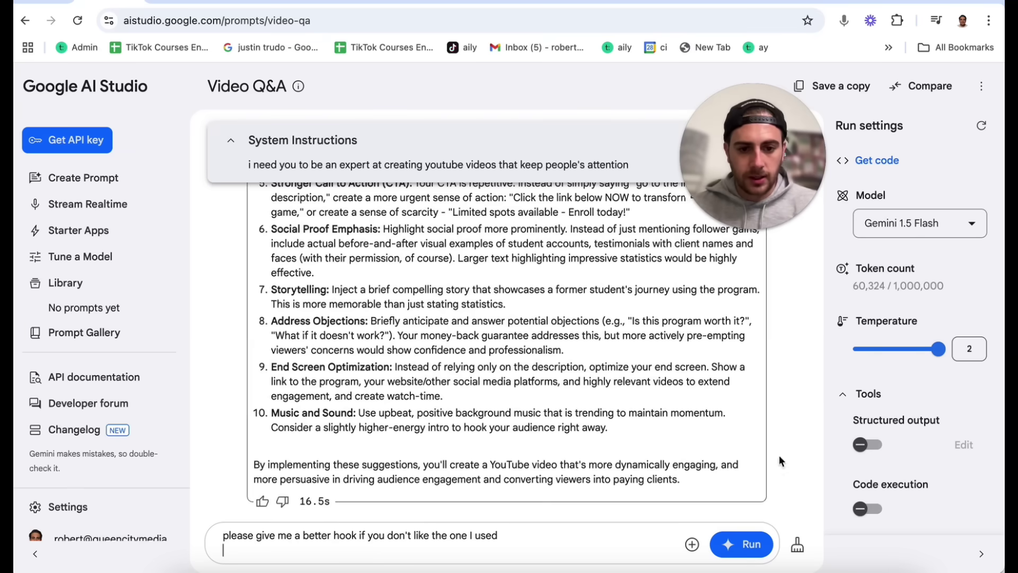
click(748, 544)
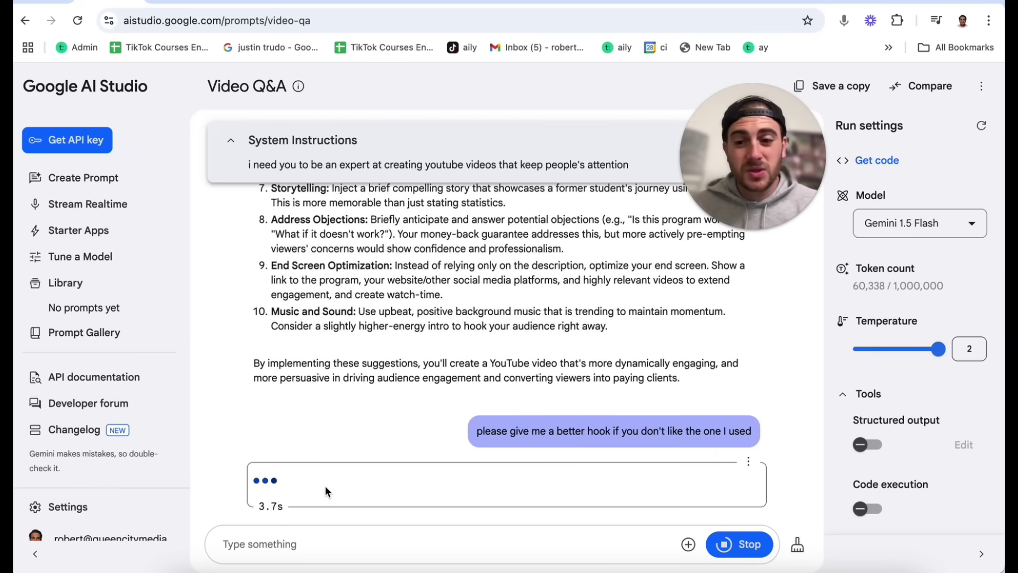
scroll(390, 204, up, 6)
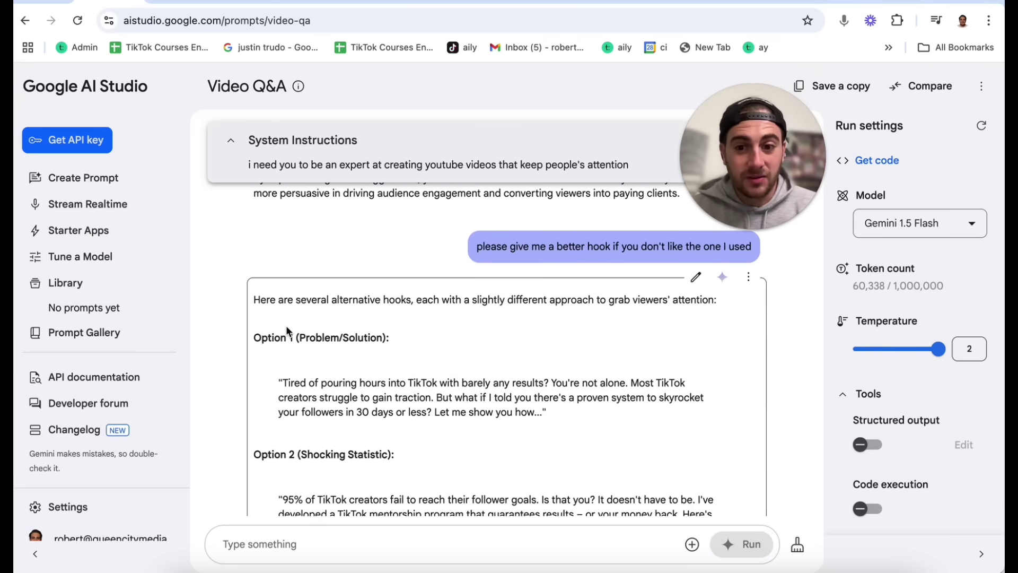
scroll(287, 328, down, 8)
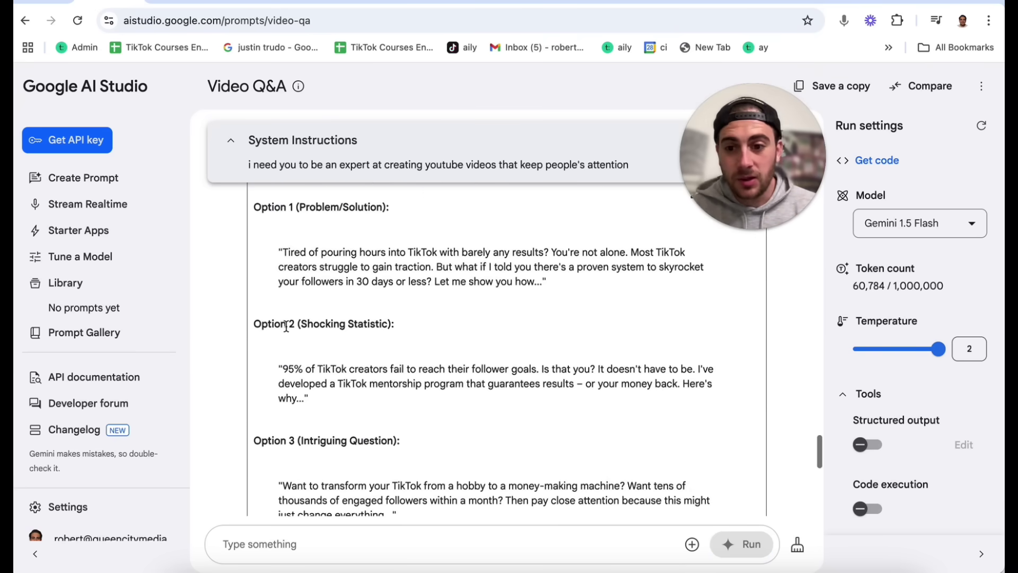
scroll(286, 326, down, 3)
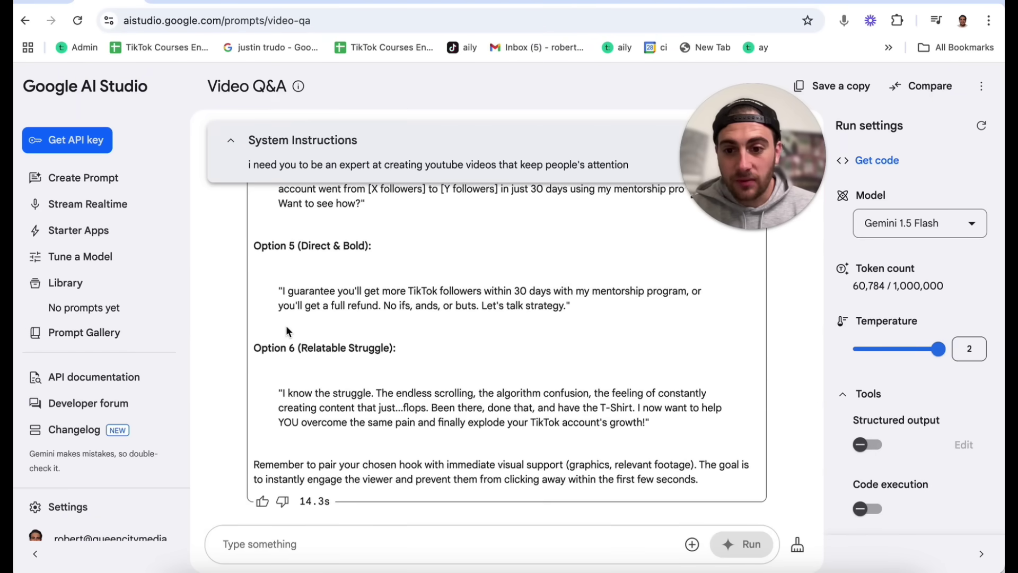
scroll(349, 306, up, 3)
scroll(349, 305, up, 5)
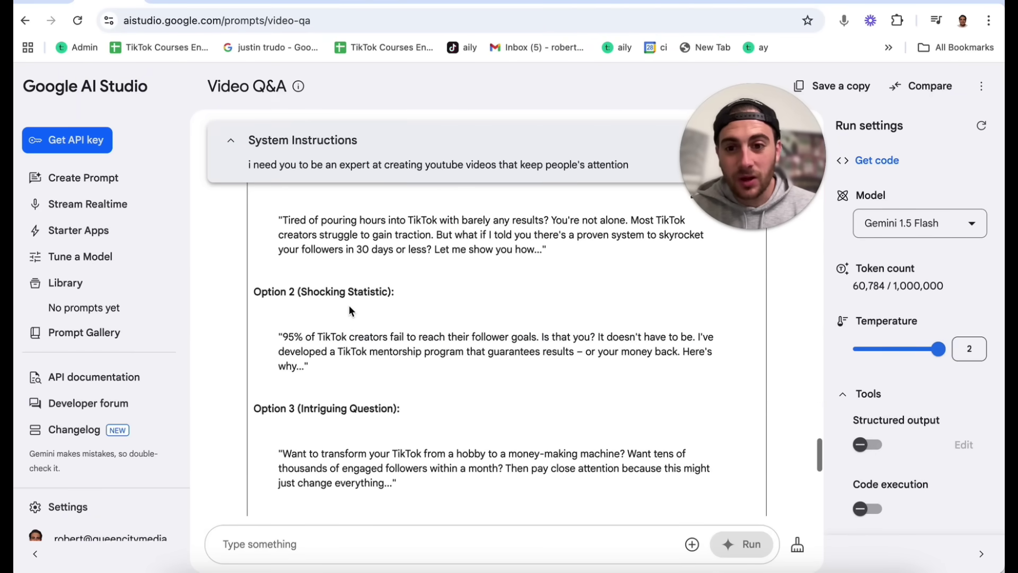